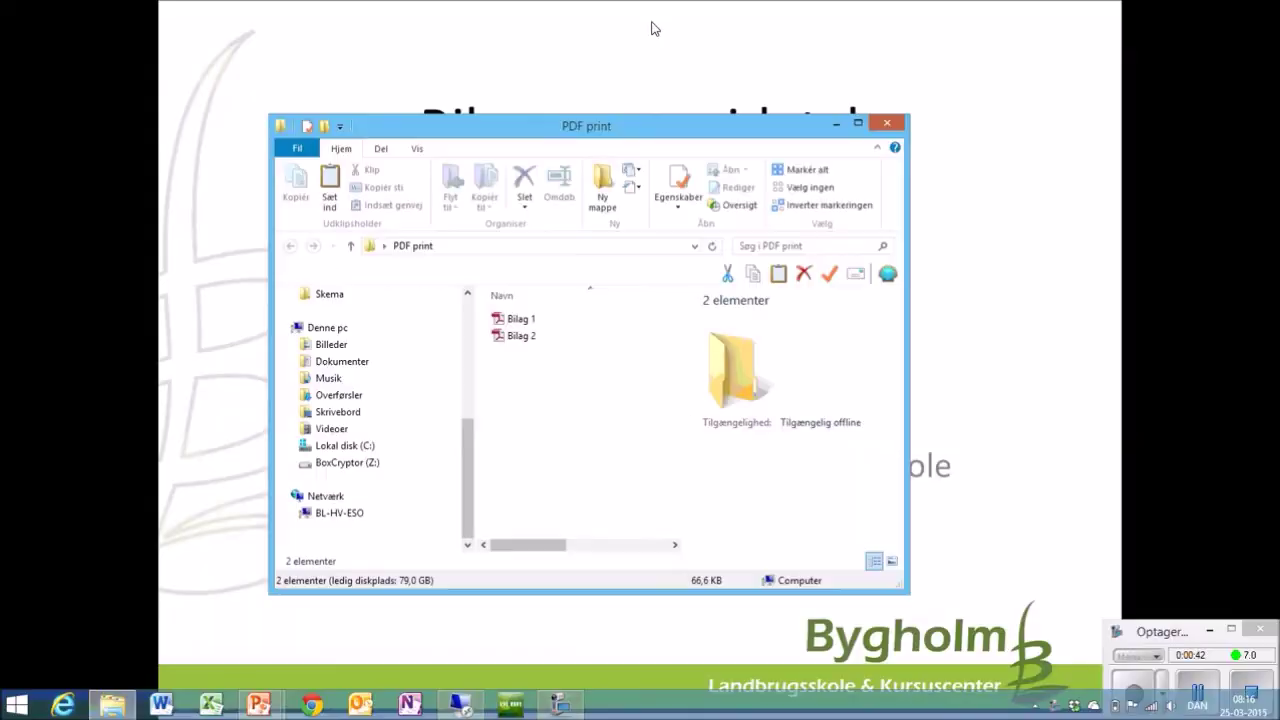
# End the slideshow, check the details of Bilag 1 and Bilag 2 in the PDF print folder and open Bilag 1
pyautogui.click(970, 100)
pyautogui.press('Escape')
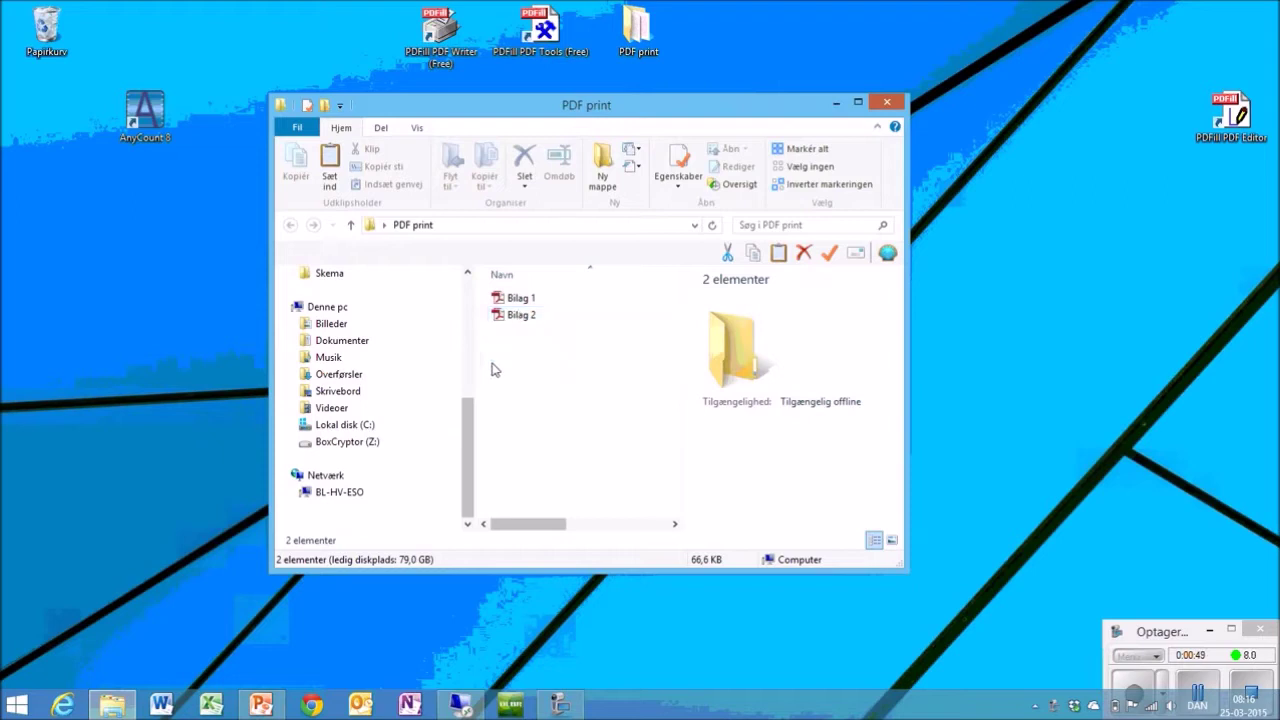
pyautogui.moveTo(522, 308)
pyautogui.click(522, 299)
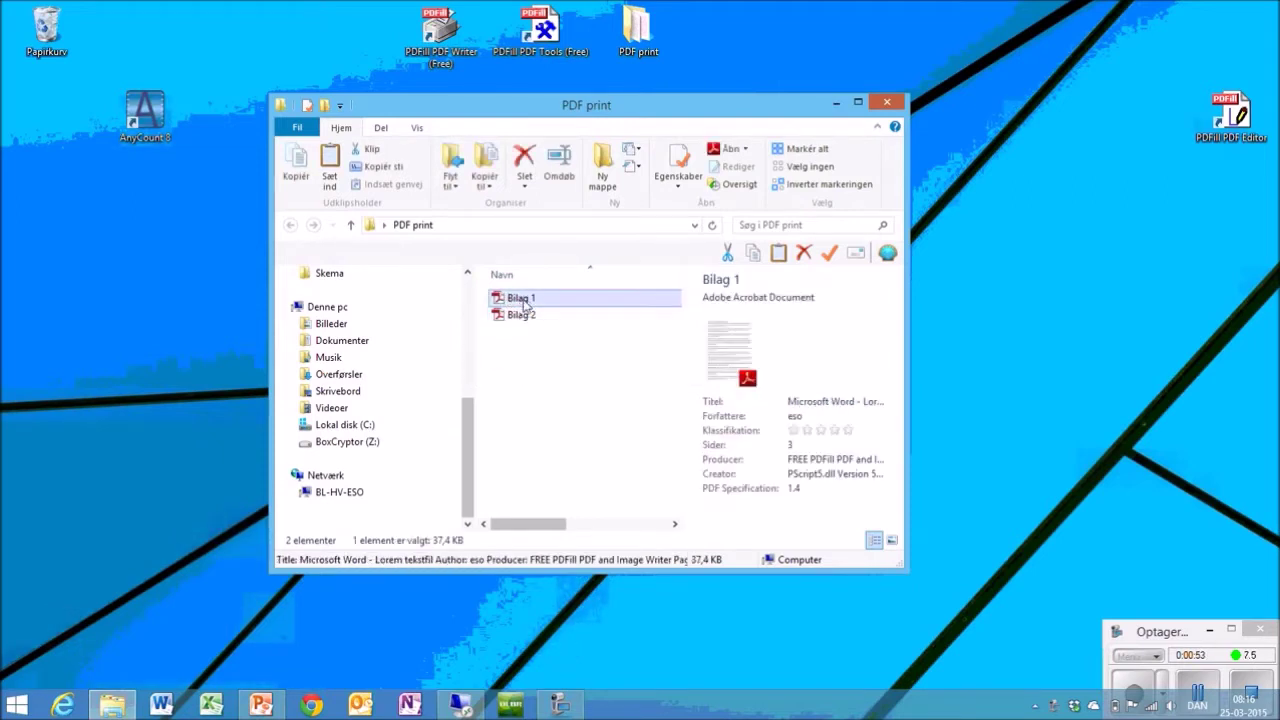
pyautogui.click(522, 315)
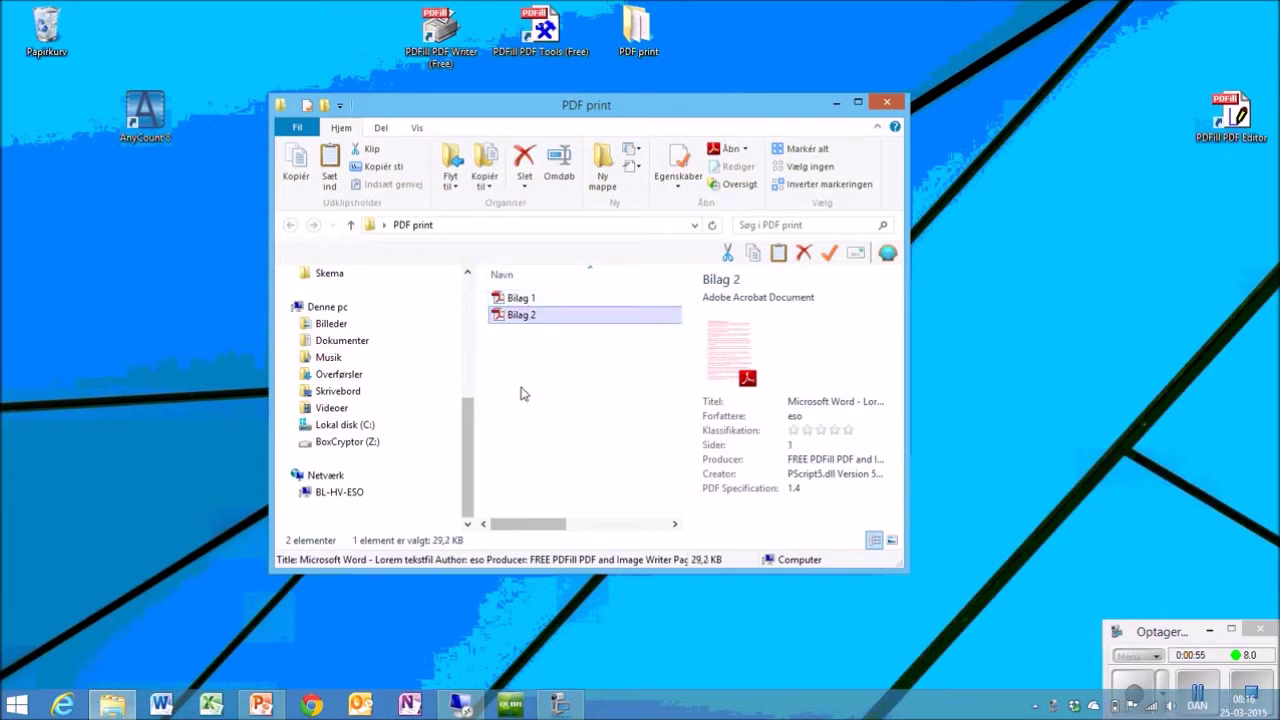
pyautogui.click(520, 300)
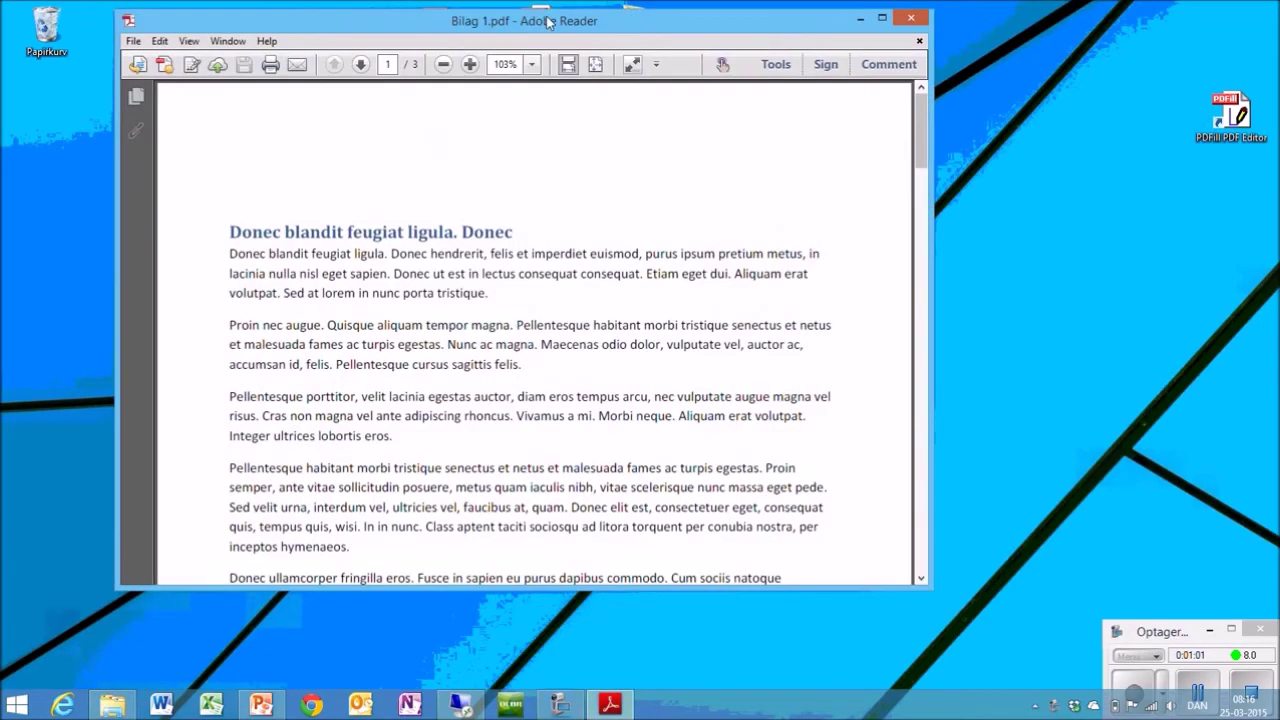
# Maximize Bilag 1, look through its pages at full-page size and close the document
pyautogui.doubleClick(548, 22)
pyautogui.scroll(-3, 530, 160)
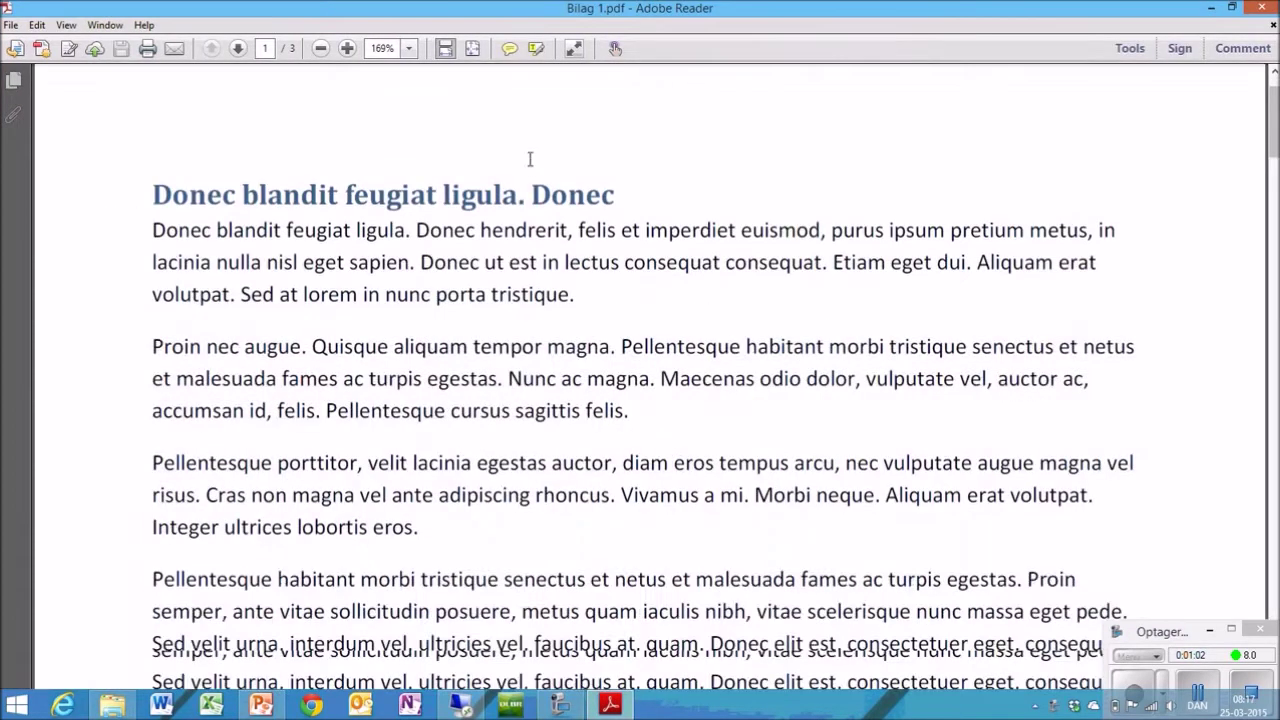
pyautogui.hotkey('ctrl', '0')
pyautogui.scroll(-6, 512, 168)
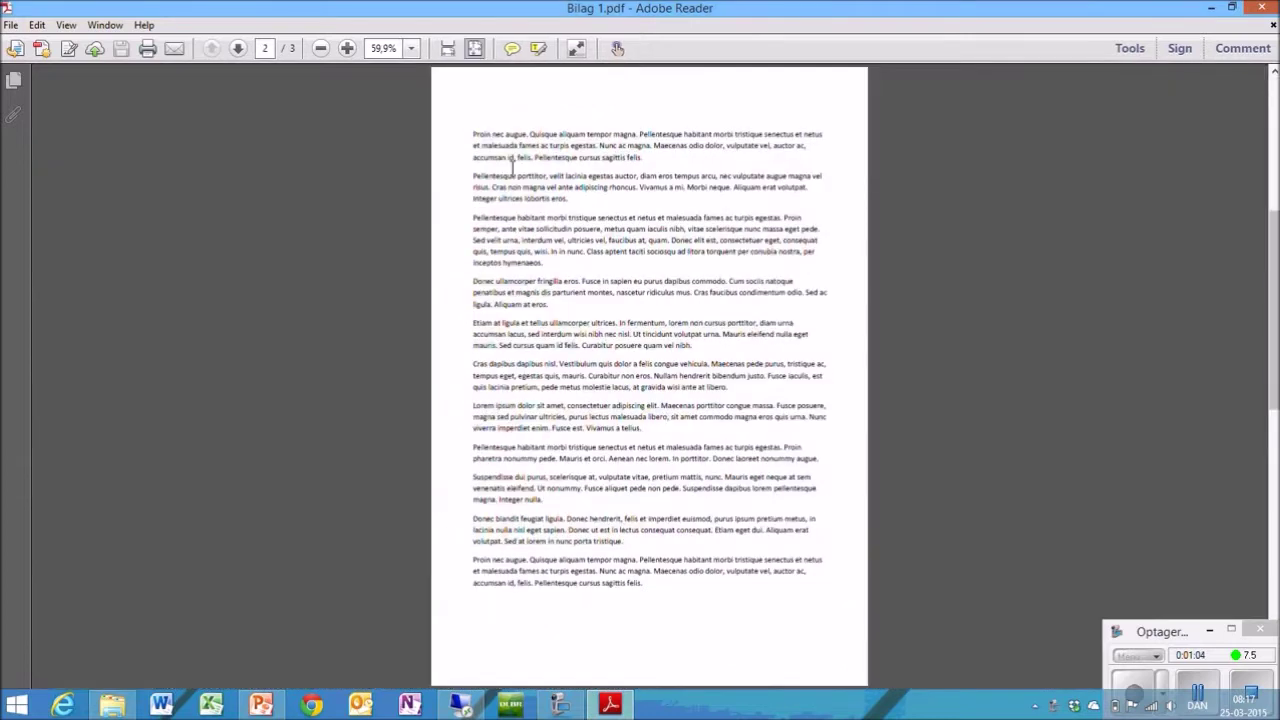
pyautogui.scroll(6, 513, 175)
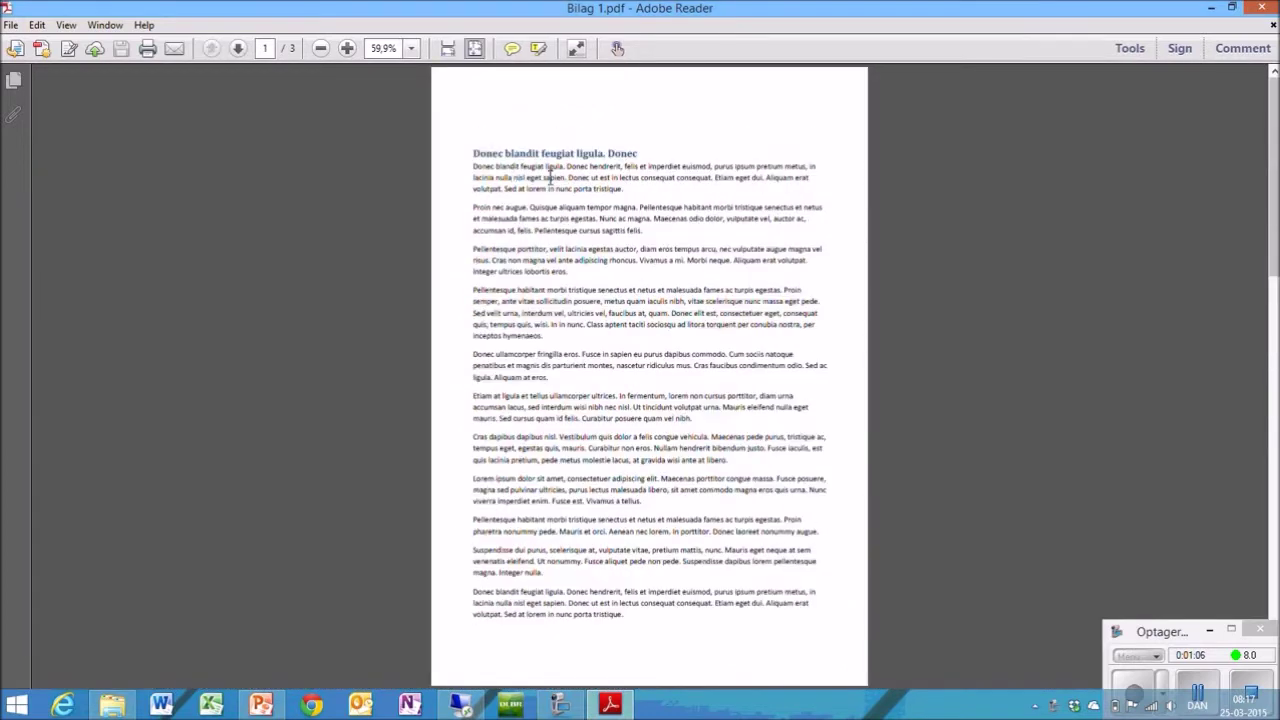
pyautogui.click(1252, 8)
# Open Bilag 2, view it as one full page and close the document
pyautogui.doubleClick(519, 315)
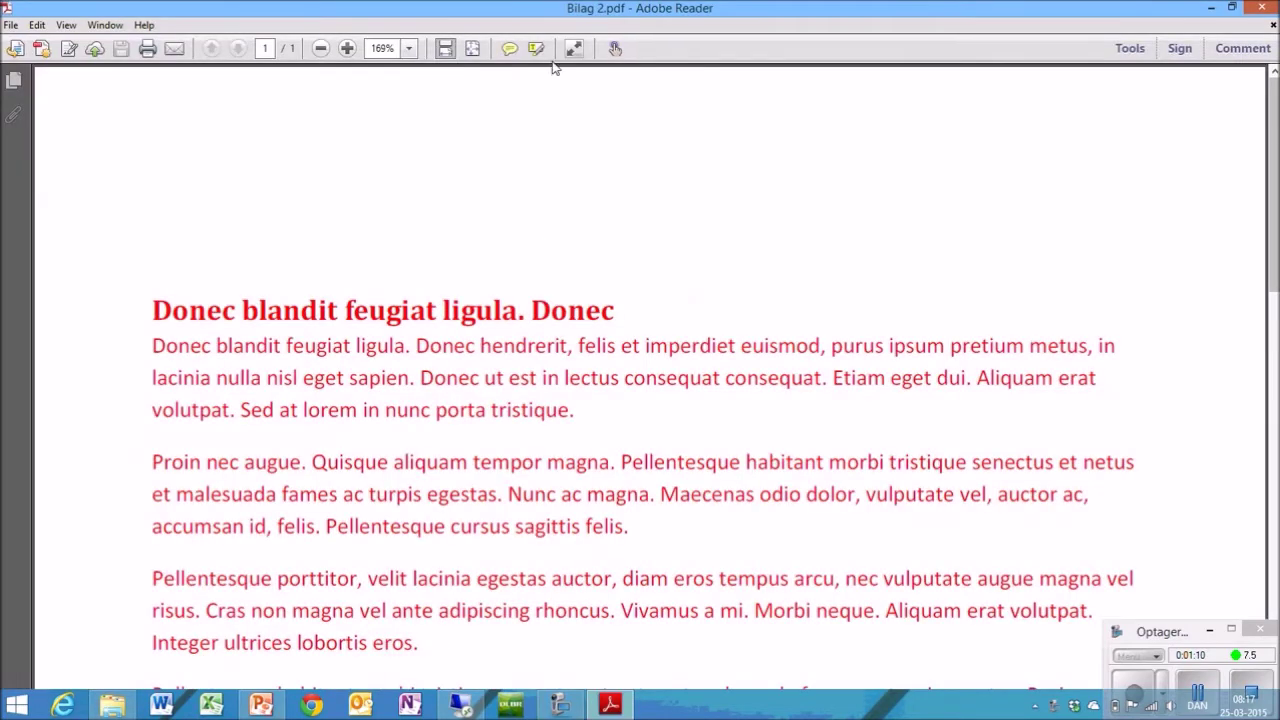
pyautogui.click(475, 48)
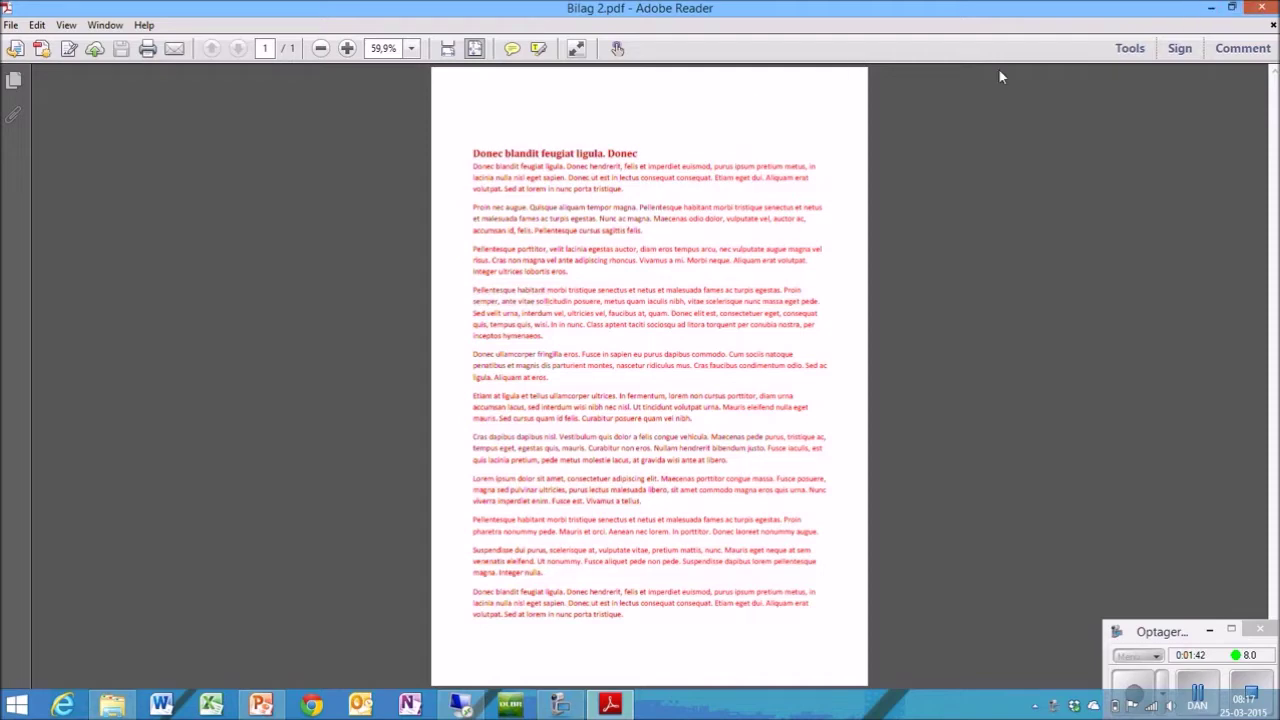
pyautogui.click(1261, 7)
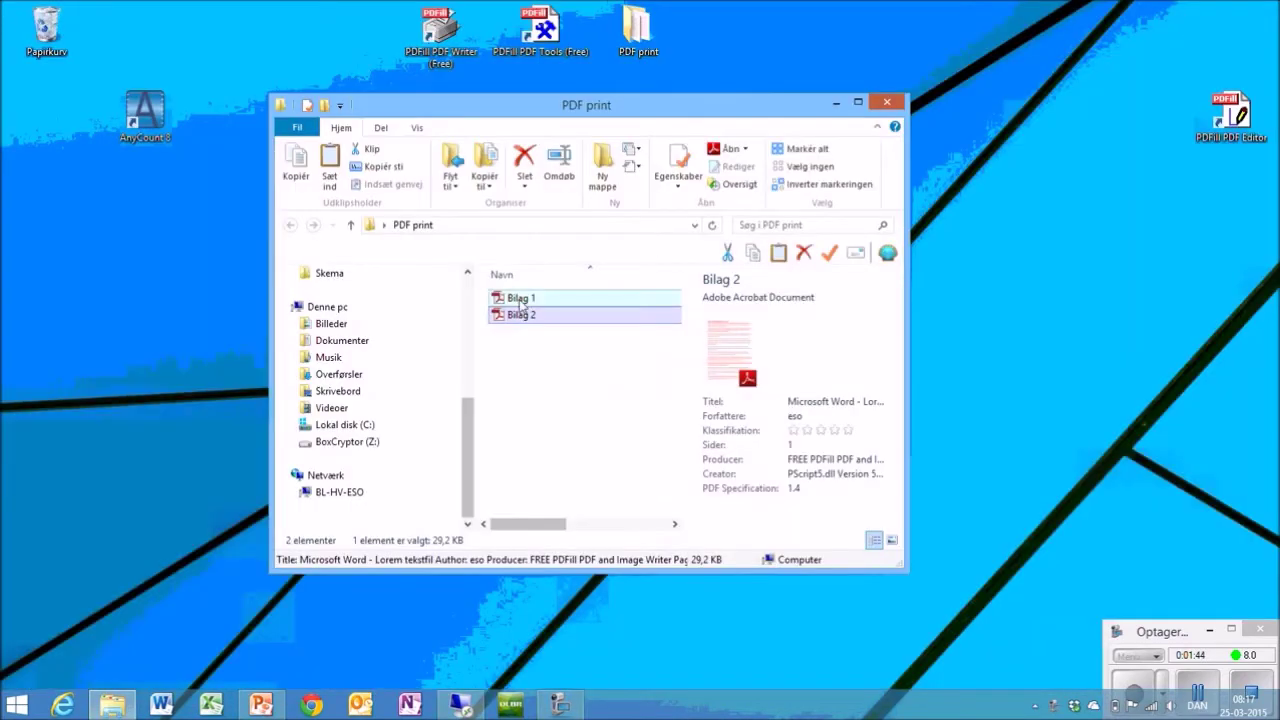
# Switch to PDFill PDF Tools and load Bilag 1 from the PDF print folder for adding a header and footer
pyautogui.click(520, 303)
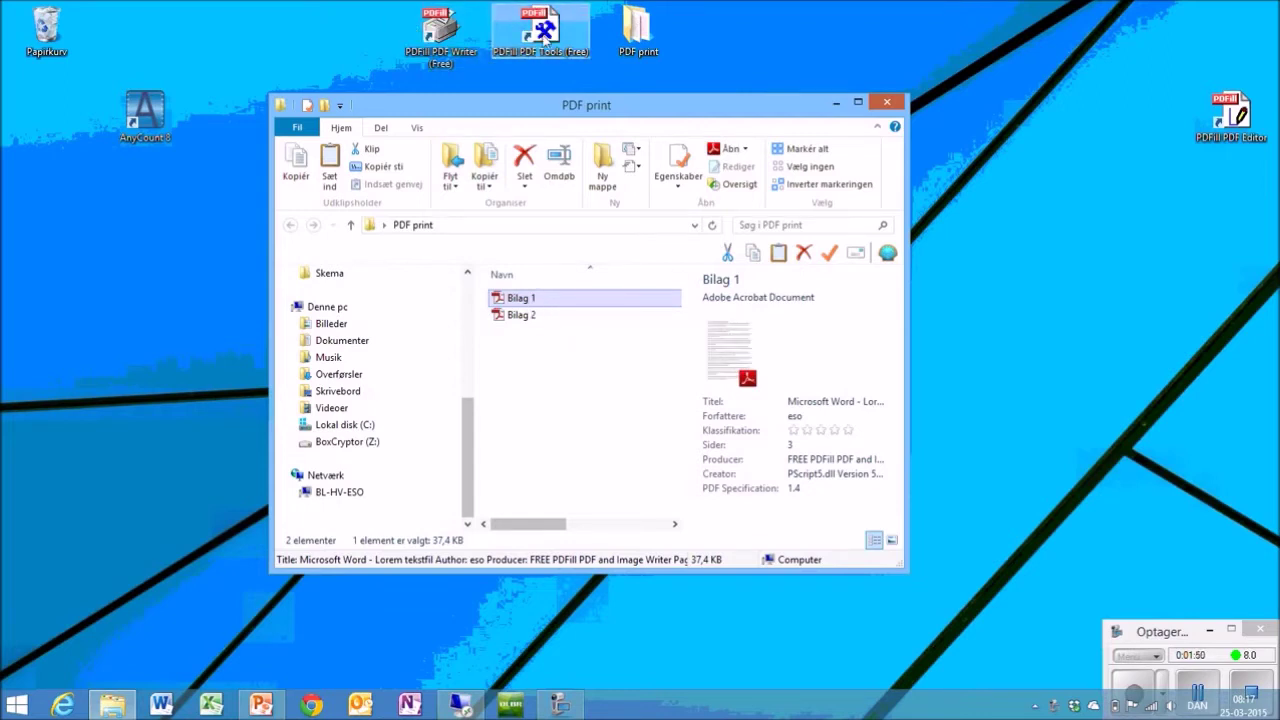
pyautogui.doubleClick(545, 38)
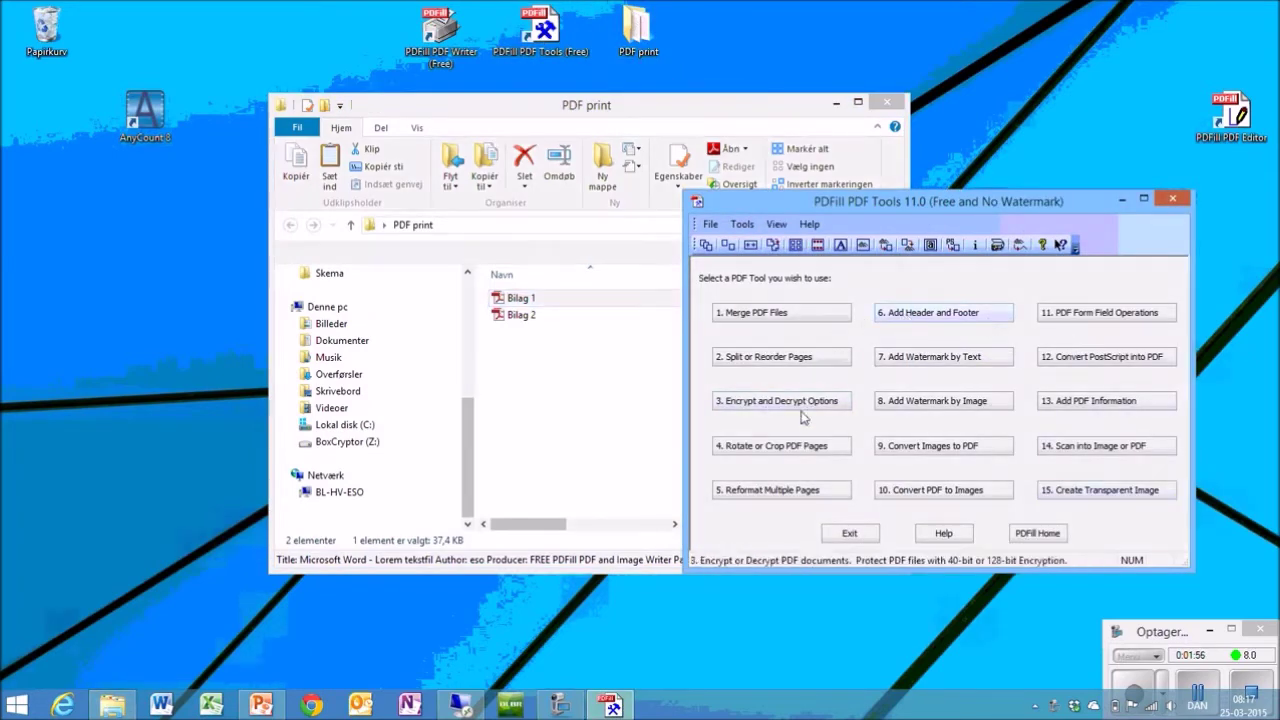
pyautogui.click(983, 318)
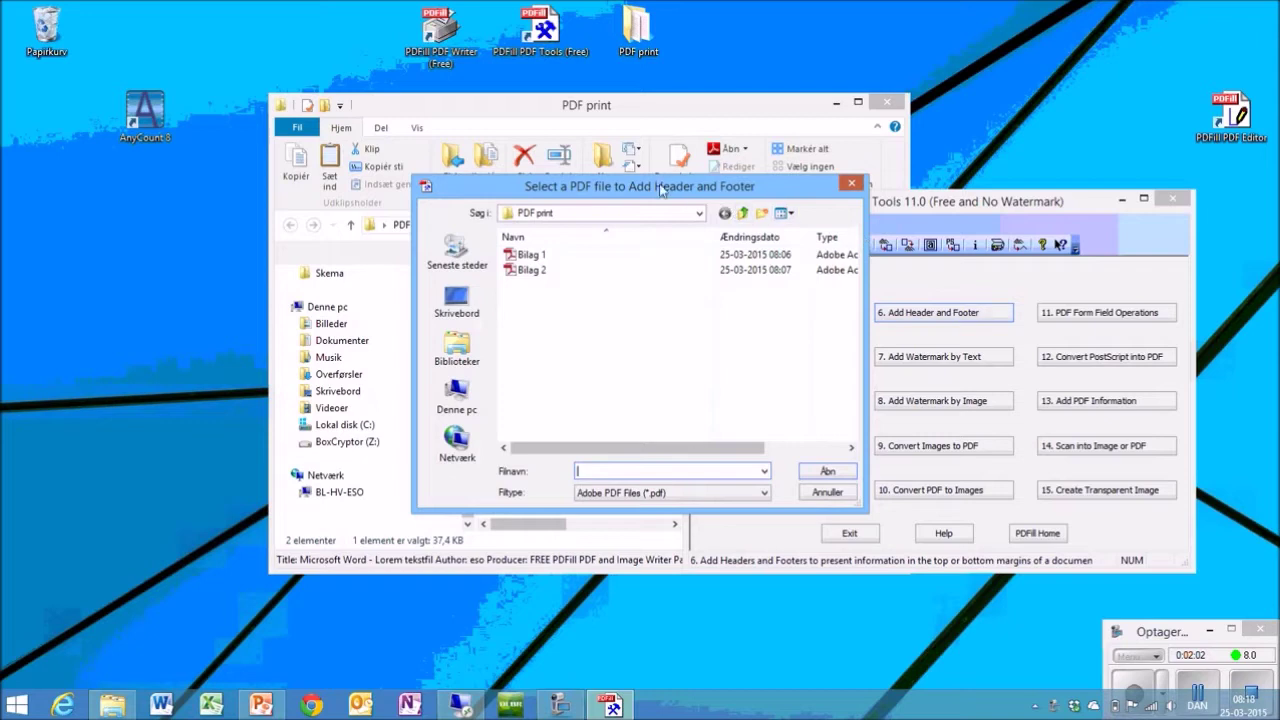
pyautogui.click(533, 256)
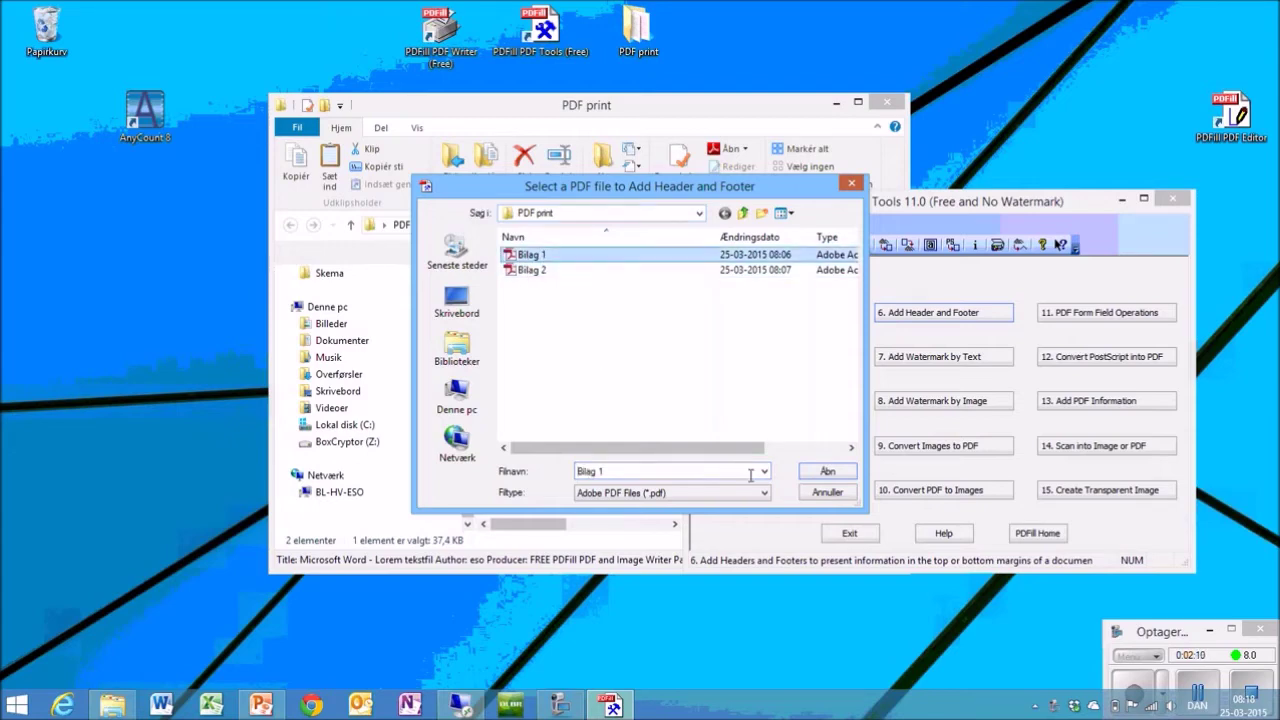
pyautogui.click(827, 471)
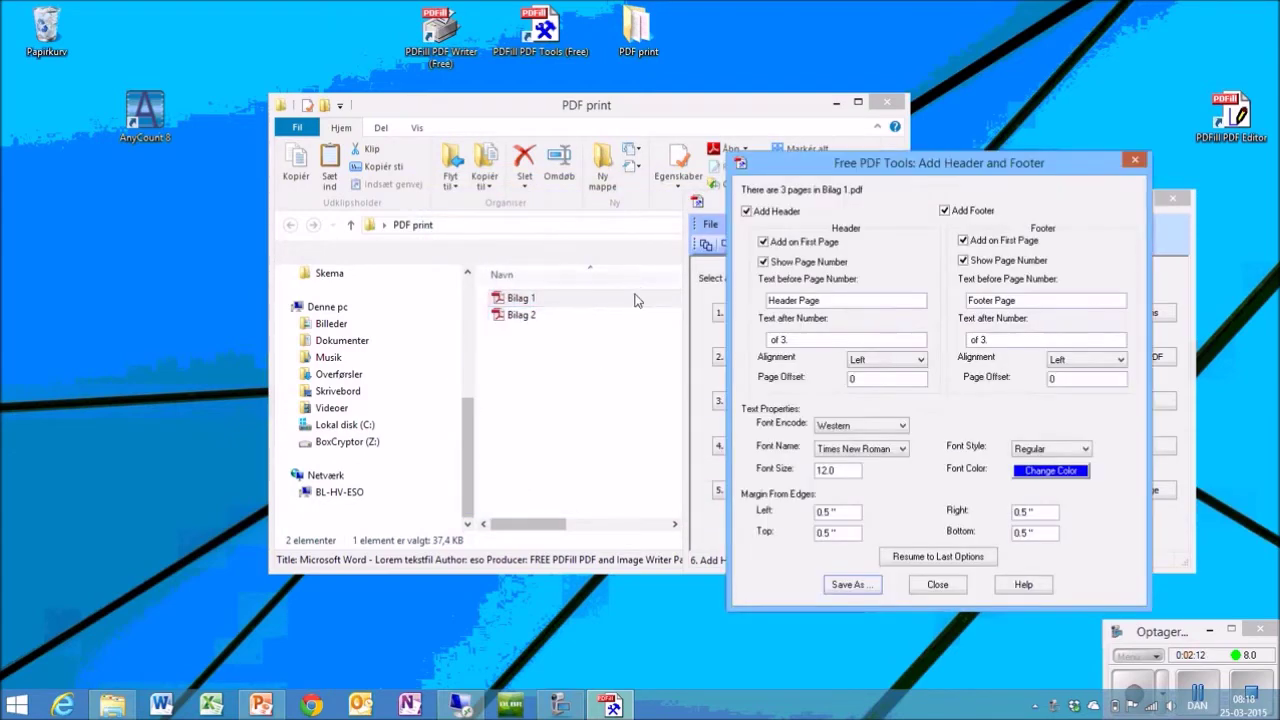
pyautogui.moveTo(790, 116); pyautogui.dragTo(494, 97)
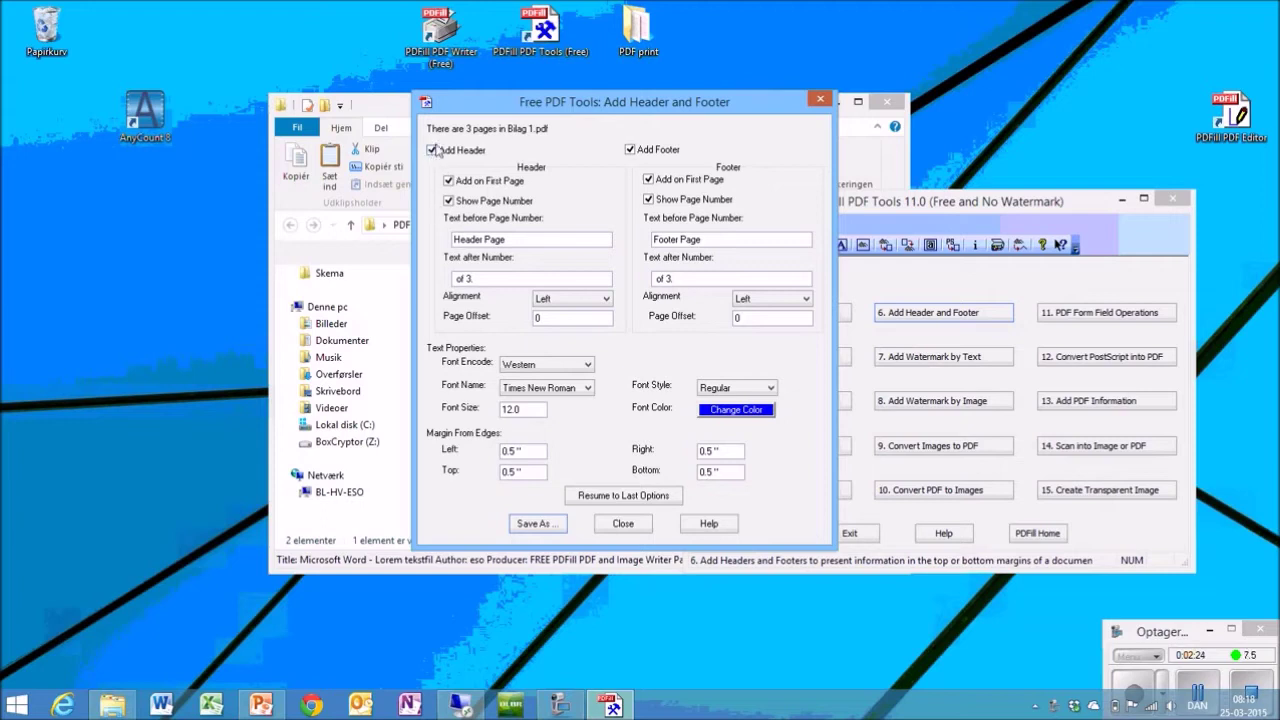
# Disable the footer and the header's page number, clear the text after the number and set the header text to BILAG 1
pyautogui.click(631, 150)
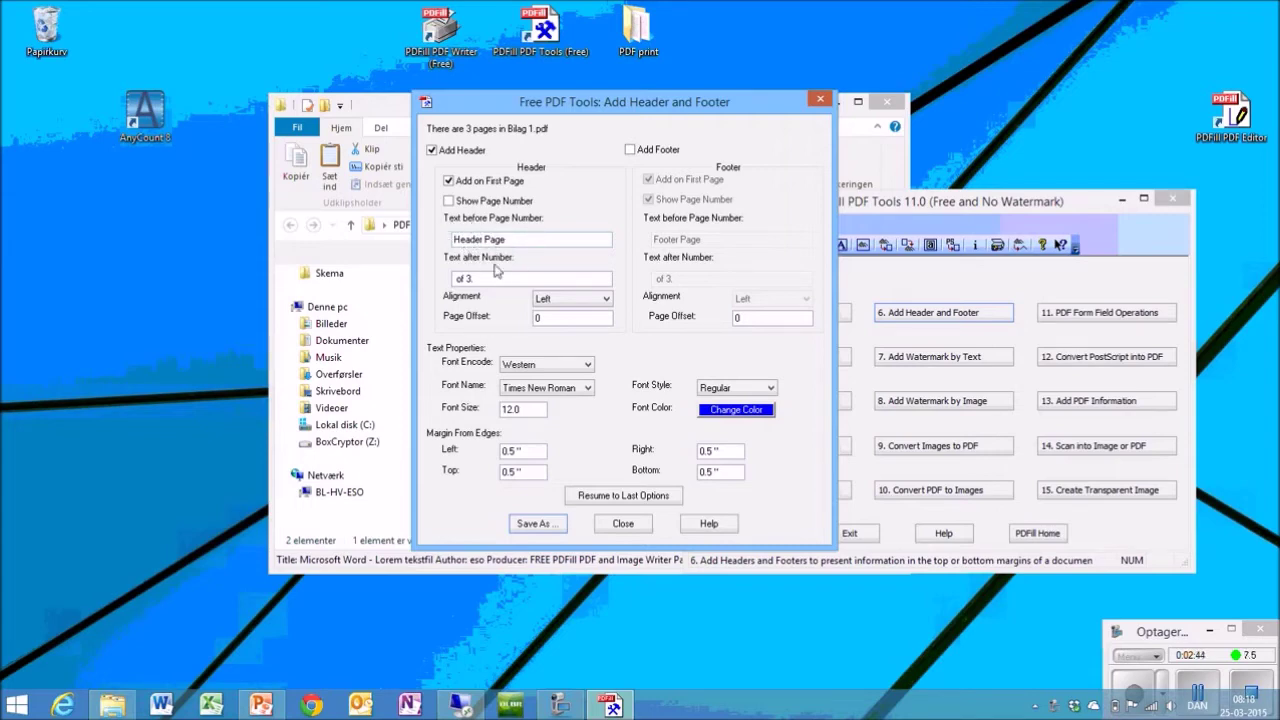
pyautogui.moveTo(493, 278); pyautogui.dragTo(440, 278)
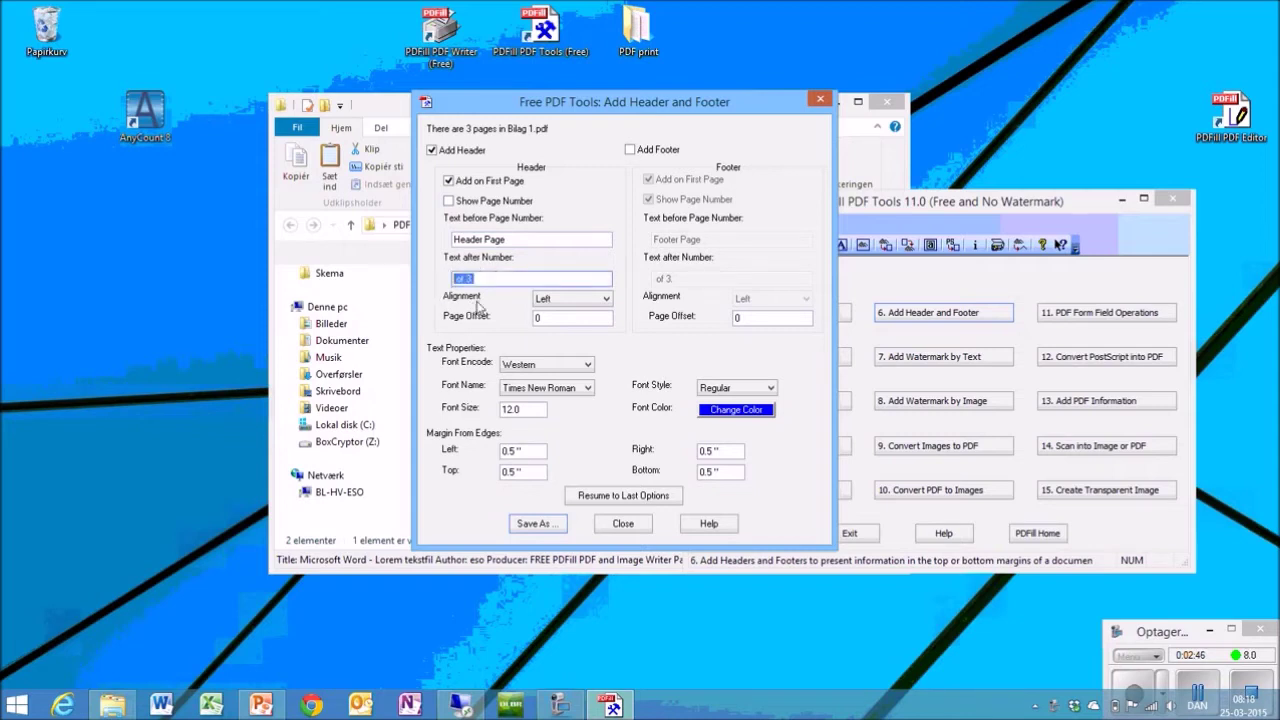
pyautogui.press('Delete')
pyautogui.click(519, 240)
pyautogui.write('BILAG 1')
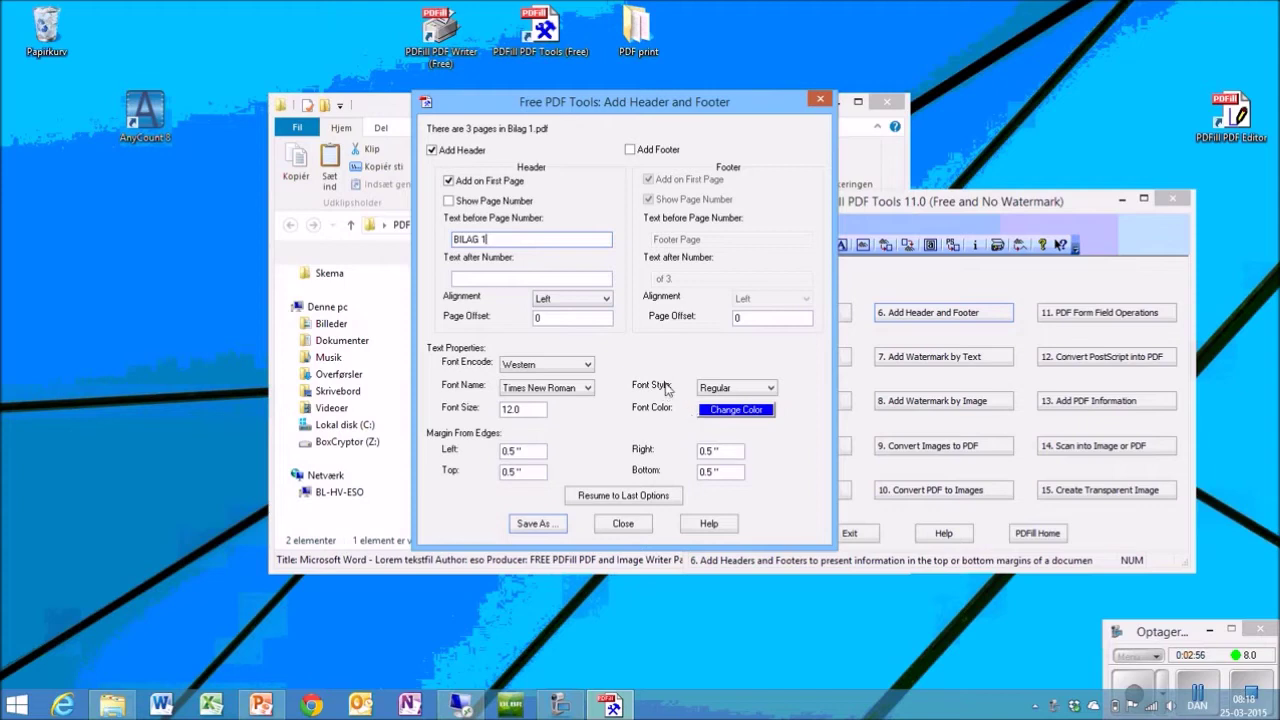
# Set the header alignment to Right and the font color to black
pyautogui.click(597, 299)
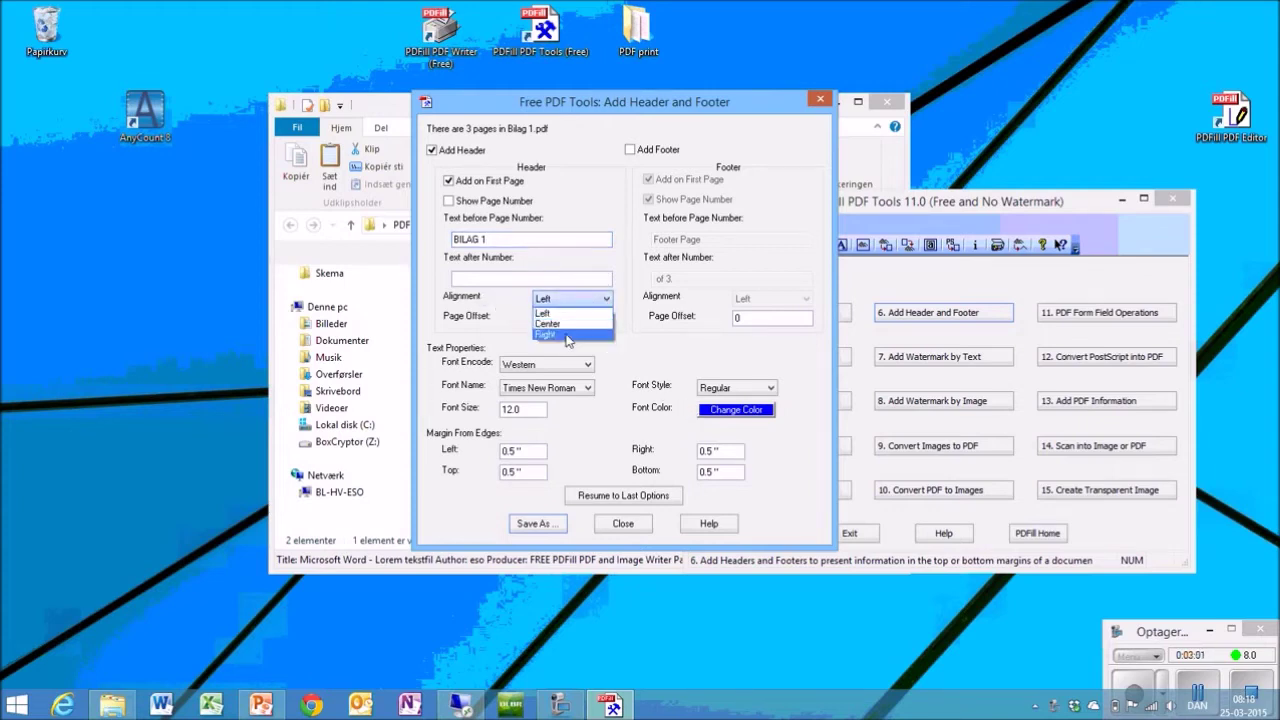
pyautogui.click(568, 336)
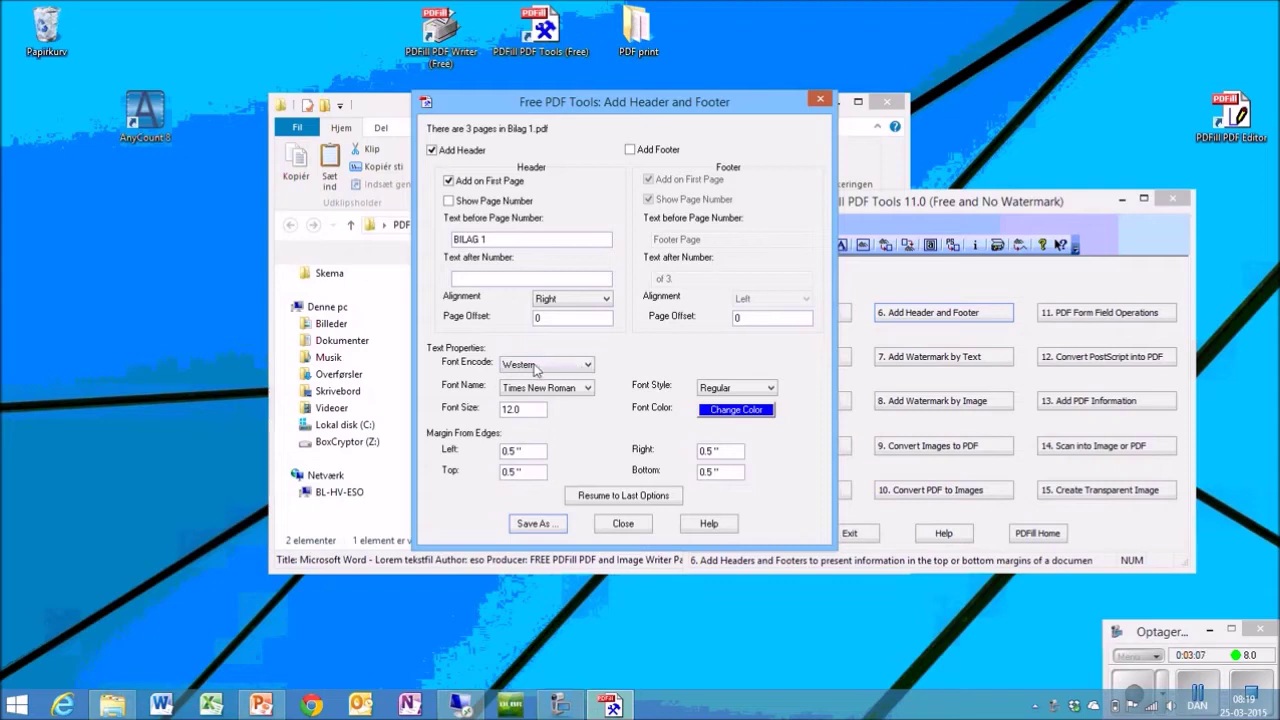
pyautogui.click(735, 410)
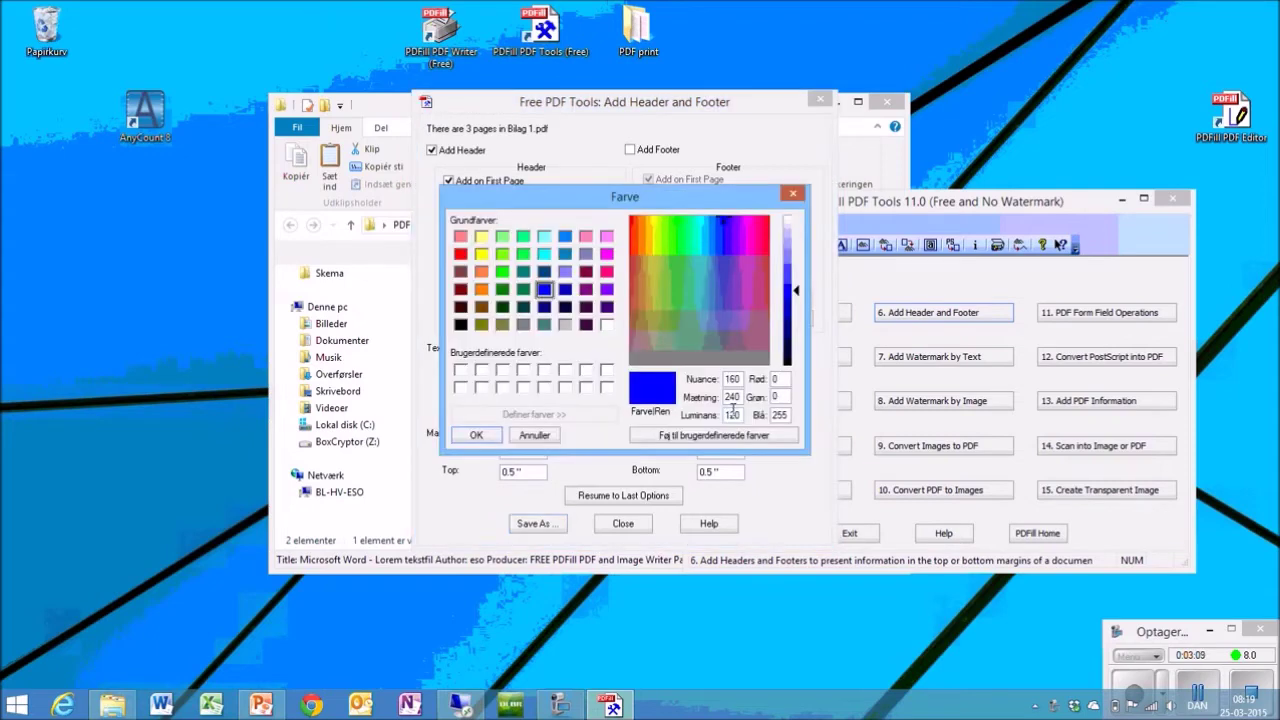
pyautogui.click(460, 324)
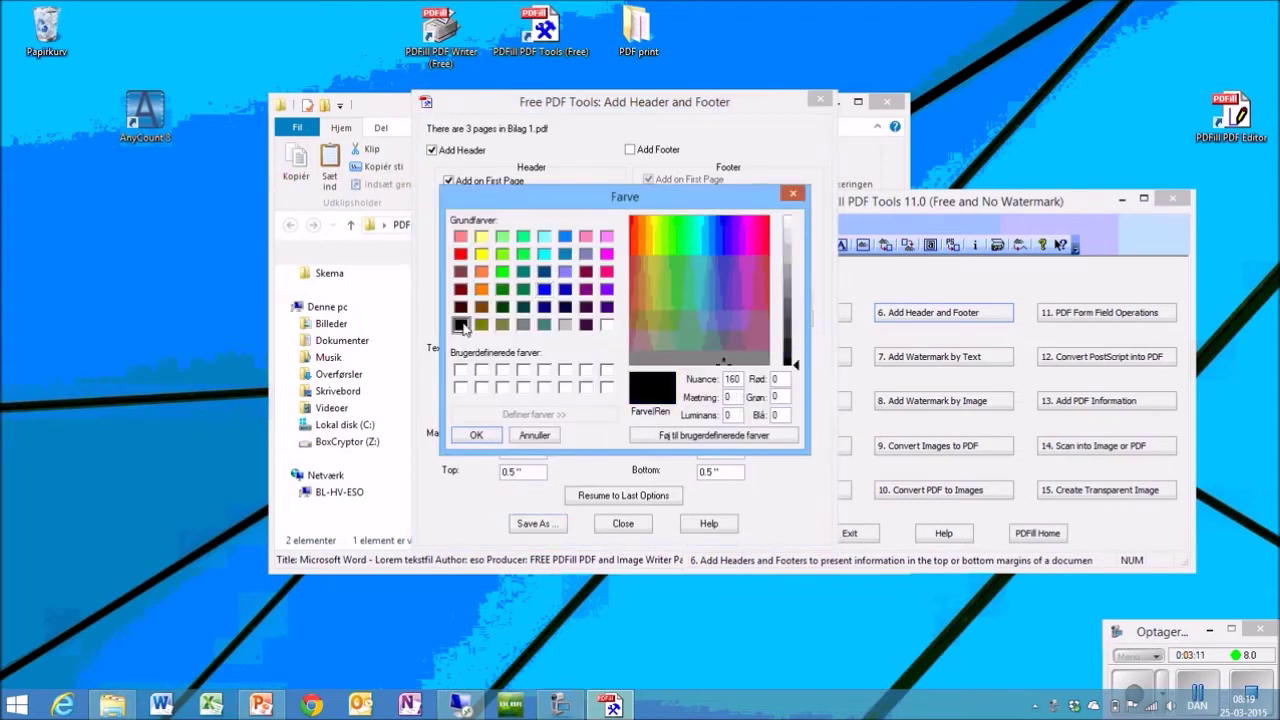
pyautogui.click(476, 435)
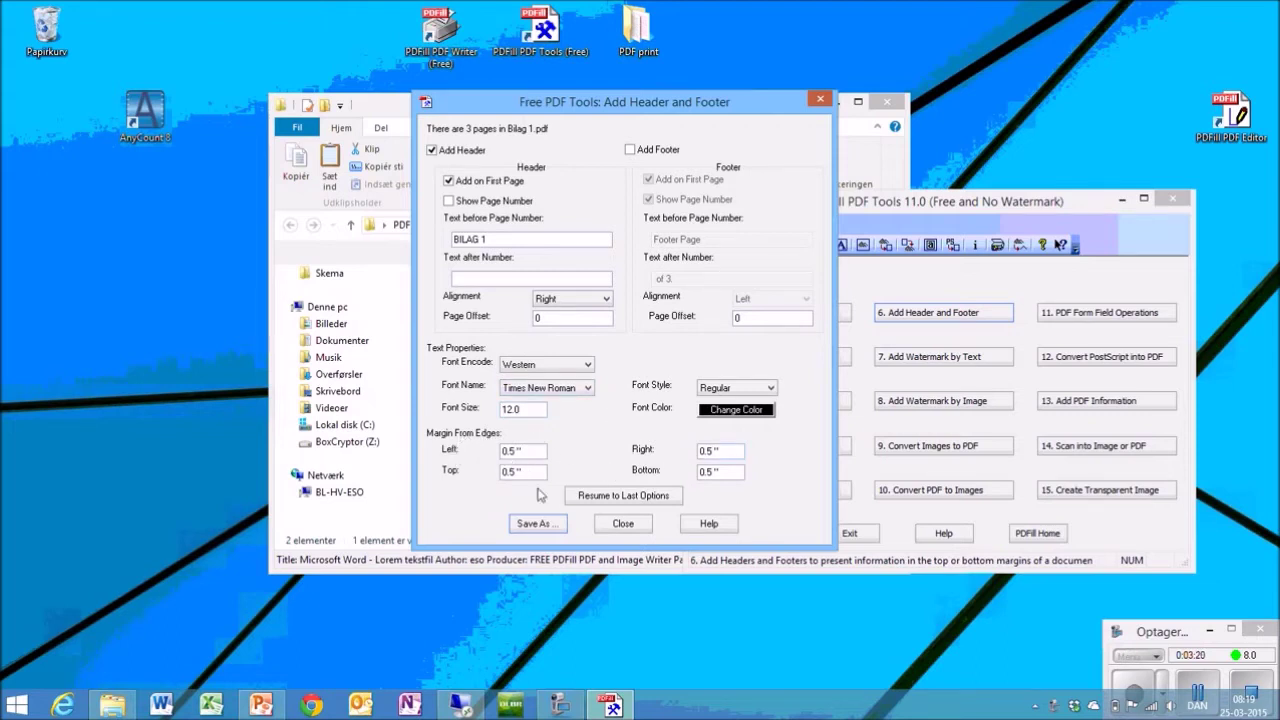
# Set the left, right, top and bottom margins from the edges to 0.2
pyautogui.doubleClick(517, 451)
pyautogui.write('0')
pyautogui.press('Tab')
pyautogui.write('0')
pyautogui.press('Tab')
pyautogui.write('0.2')
pyautogui.press('Tab')
pyautogui.write('0.2')
# Save the PDF with the header as a new file named Bilag 1 x in the PDF print folder
pyautogui.click(535, 524)
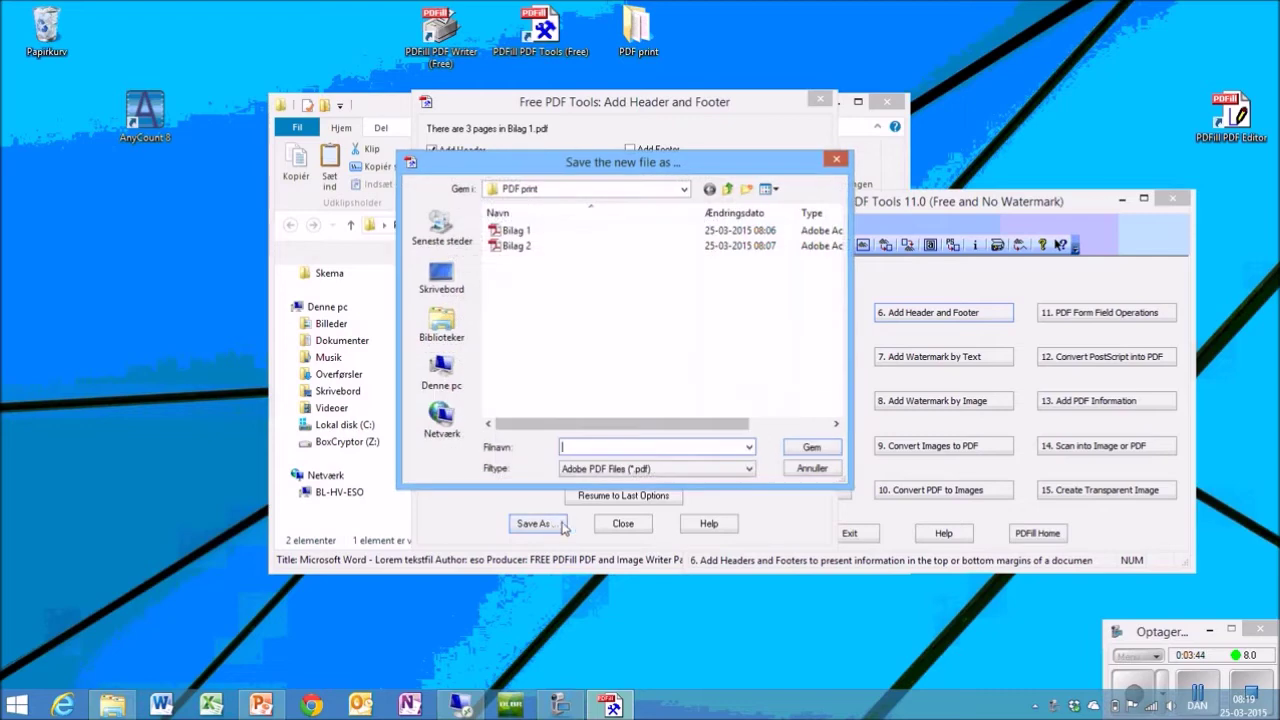
pyautogui.write('Bilag 1')
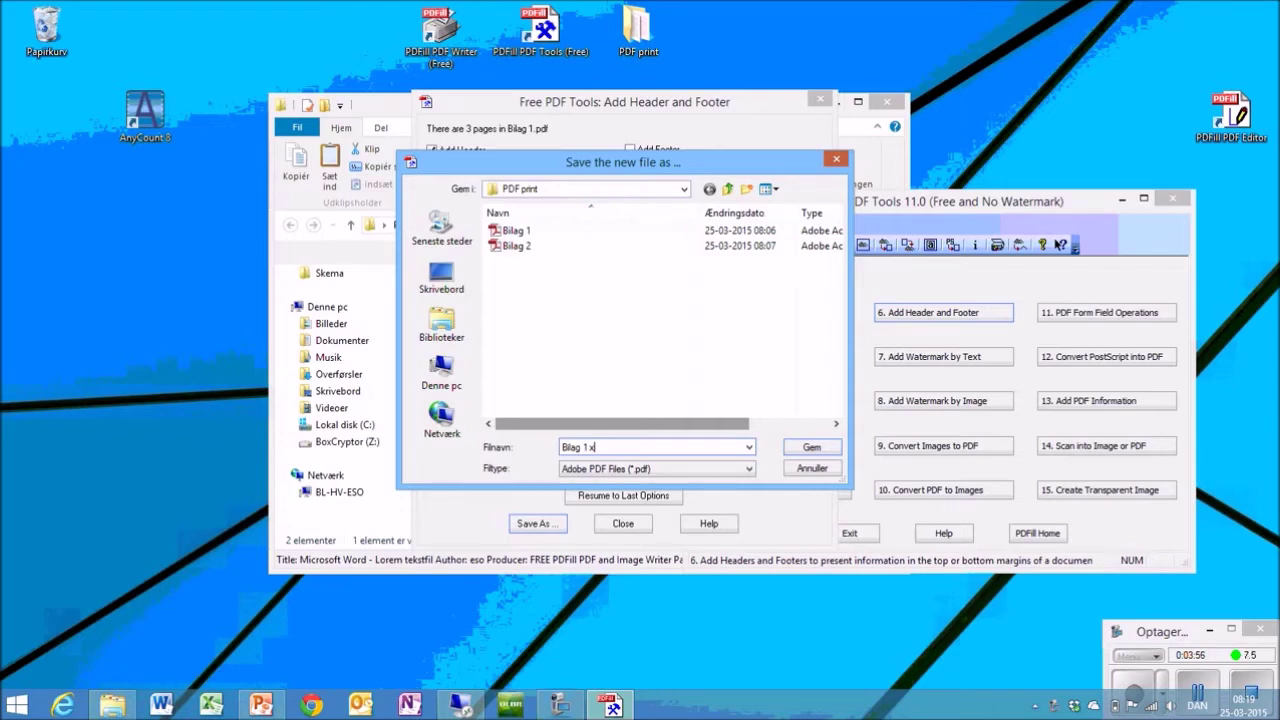
pyautogui.write('x')
pyautogui.press('Return')
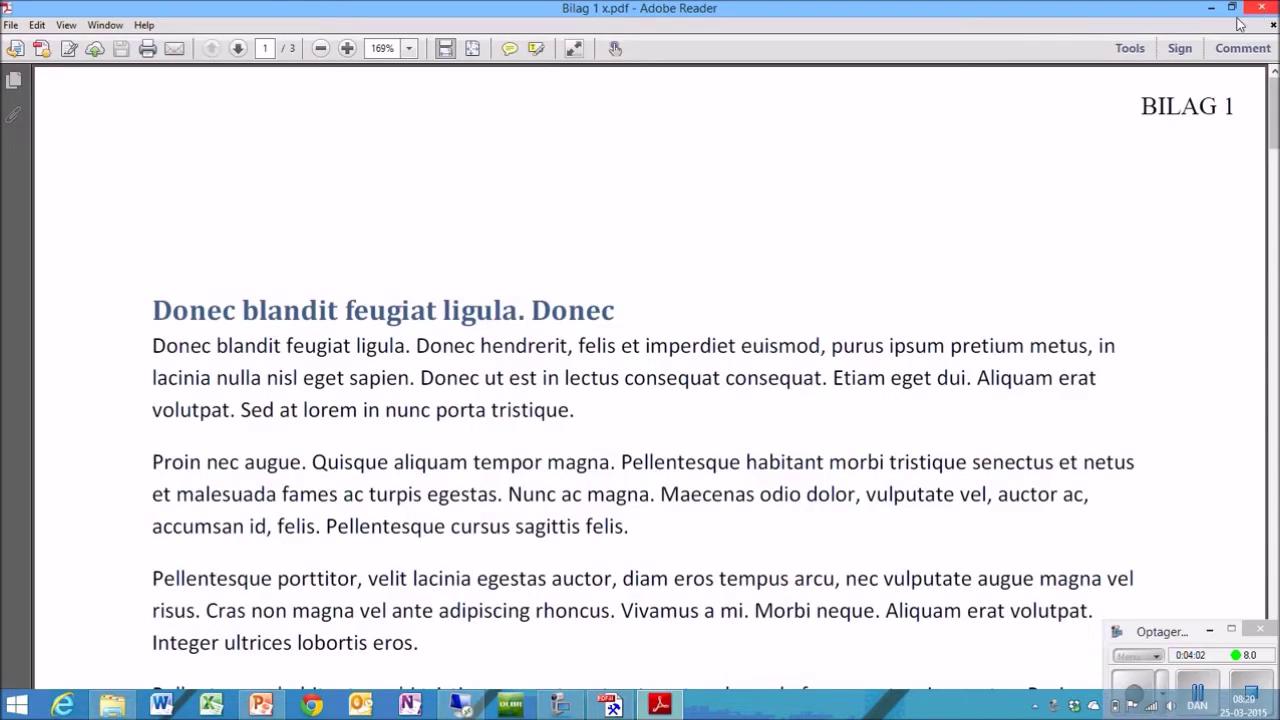
# Zoom out on Bilag 1 x, check the header on its pages and close the document
pyautogui.keyDown('ctrl'); pyautogui.scroll(-5, 700, 170); pyautogui.keyUp('ctrl')
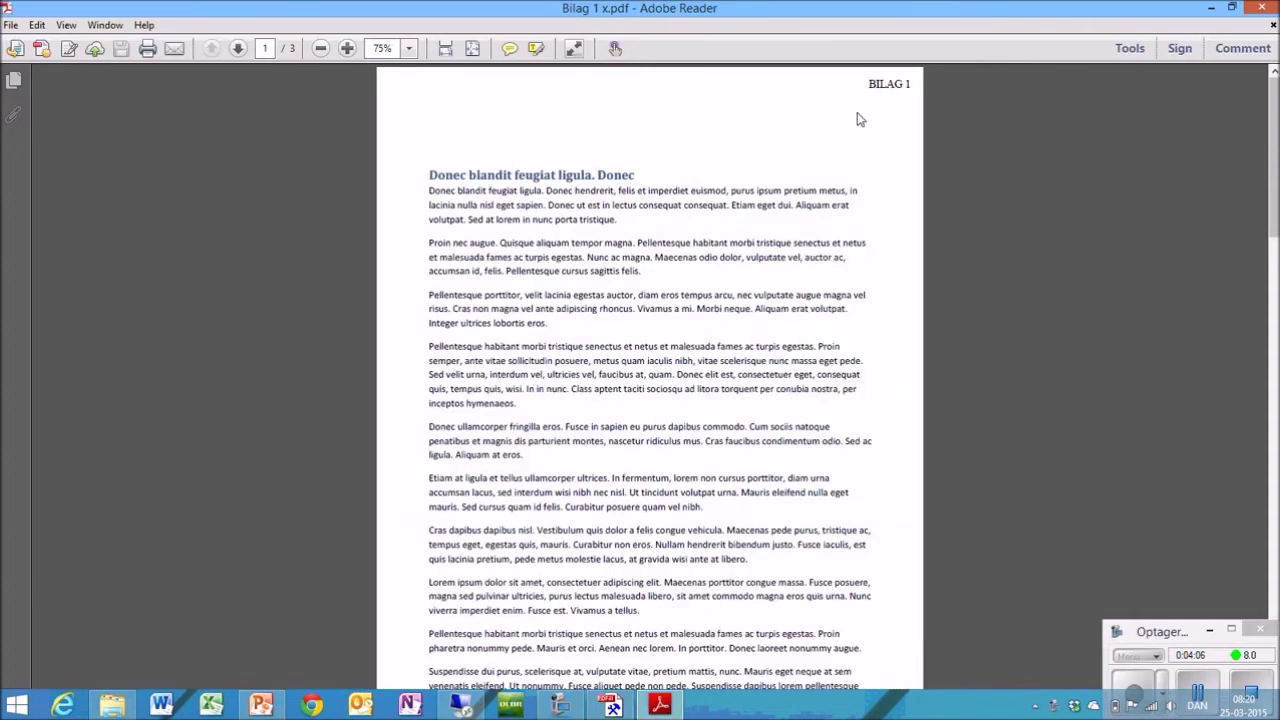
pyautogui.scroll(-10, 858, 119)
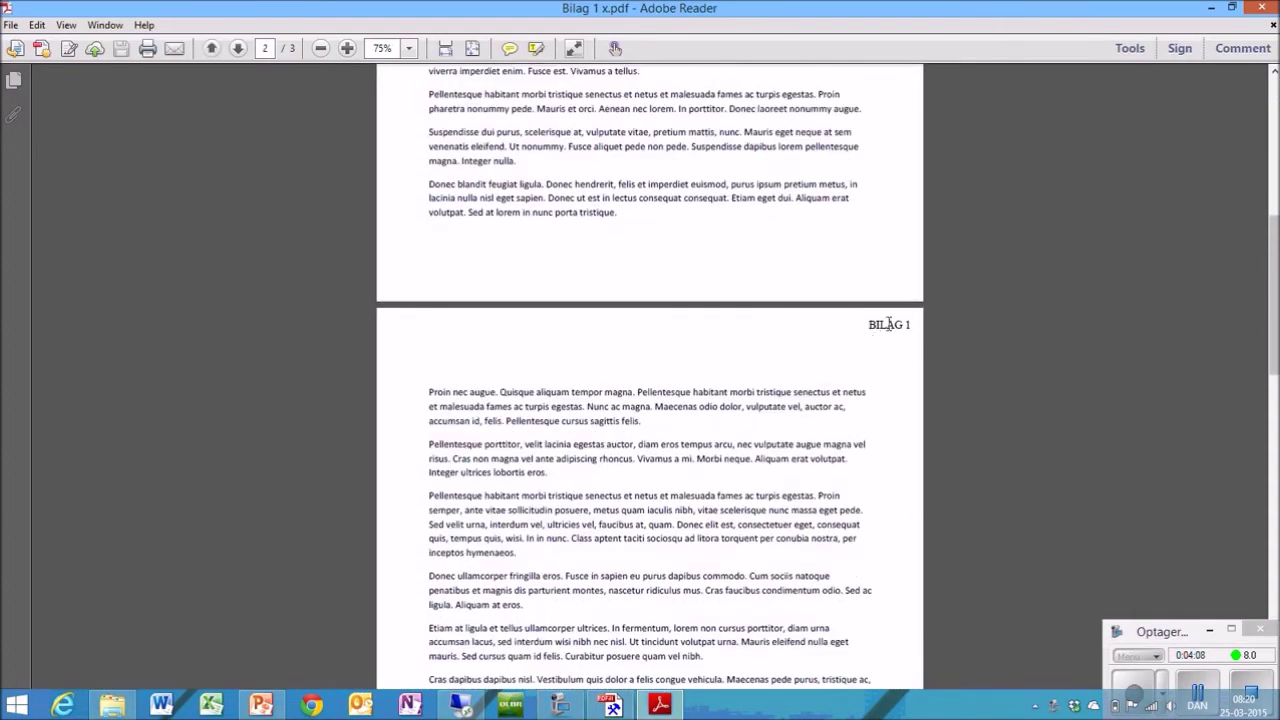
pyautogui.scroll(-20, 823, 350)
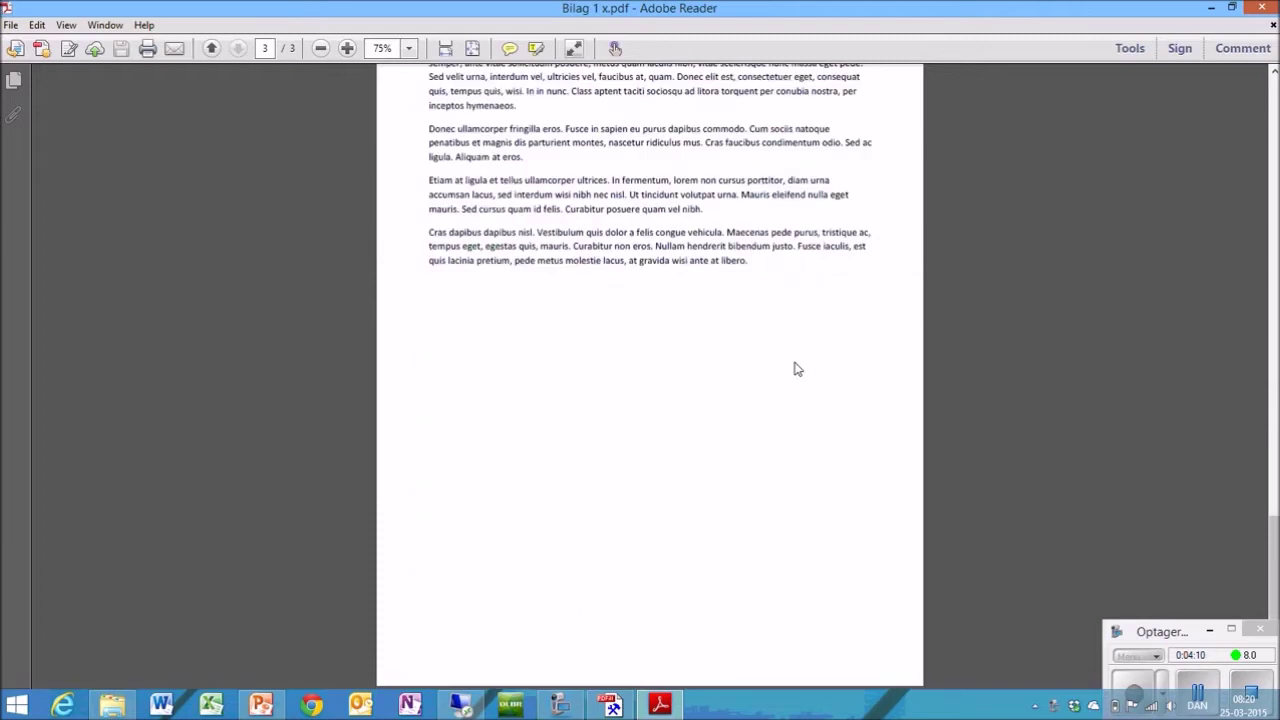
pyautogui.scroll(5, 790, 367)
pyautogui.click(1262, 8)
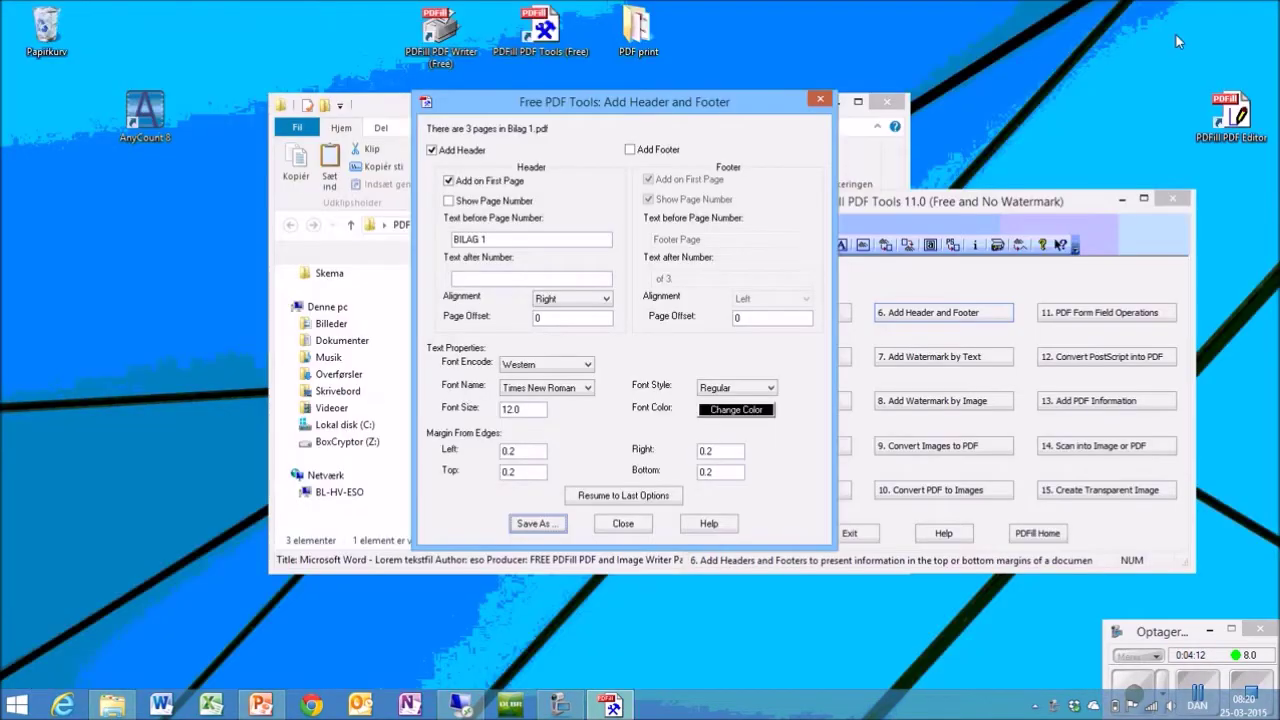
# Reopen Bilag 1 x from the PDF print folder to inspect its header, and return to the Add Header and Footer settings
pyautogui.click(368, 97)
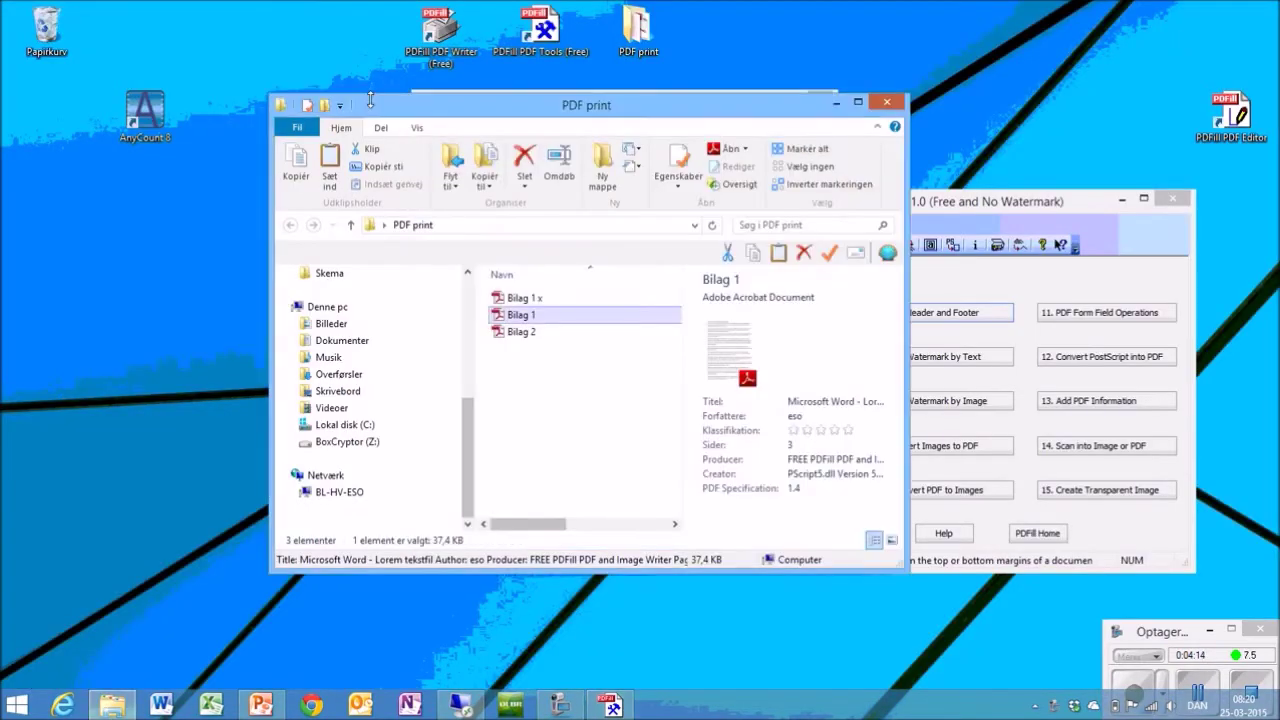
pyautogui.doubleClick(524, 298)
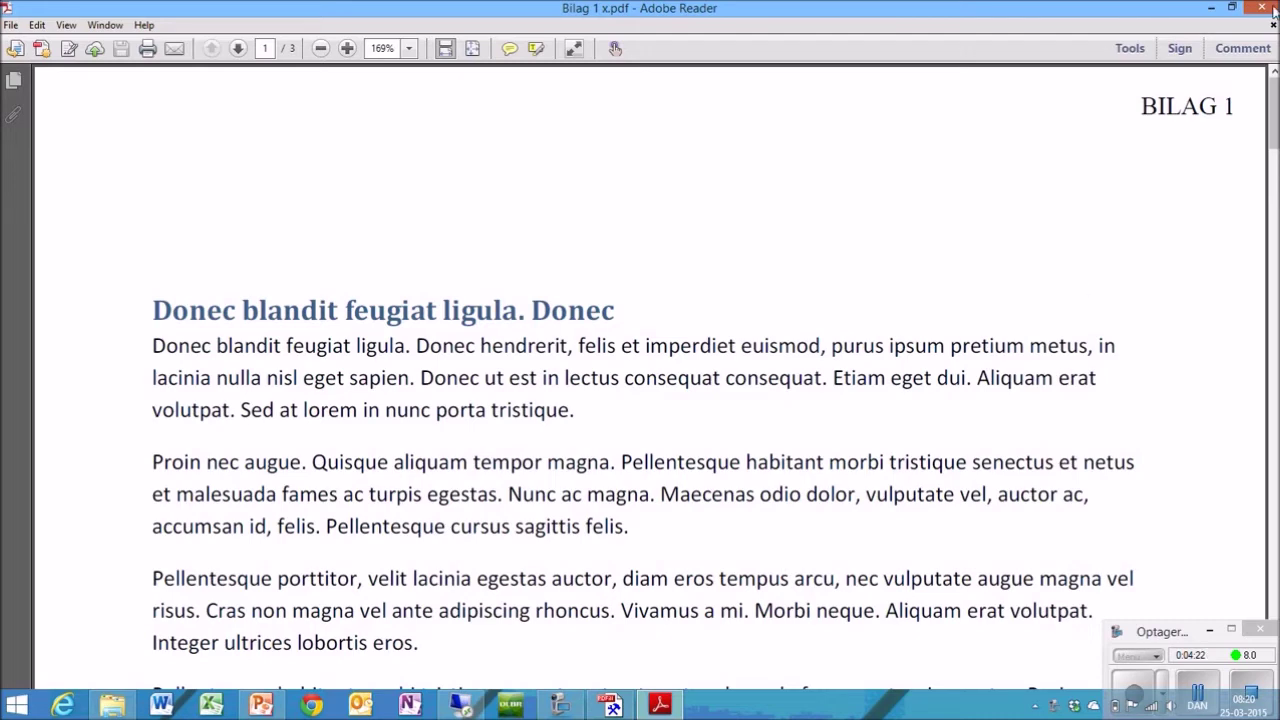
pyautogui.hotkey('alt', 'Tab')
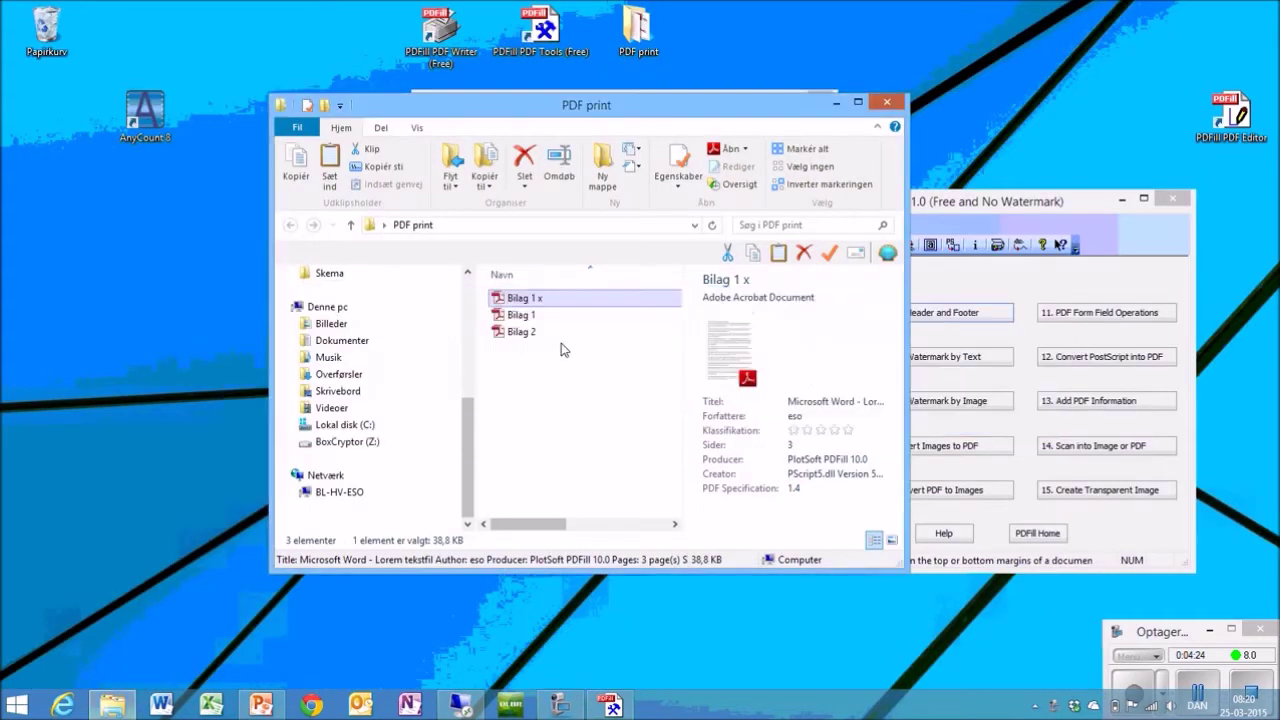
pyautogui.click(544, 395)
pyautogui.click(919, 205)
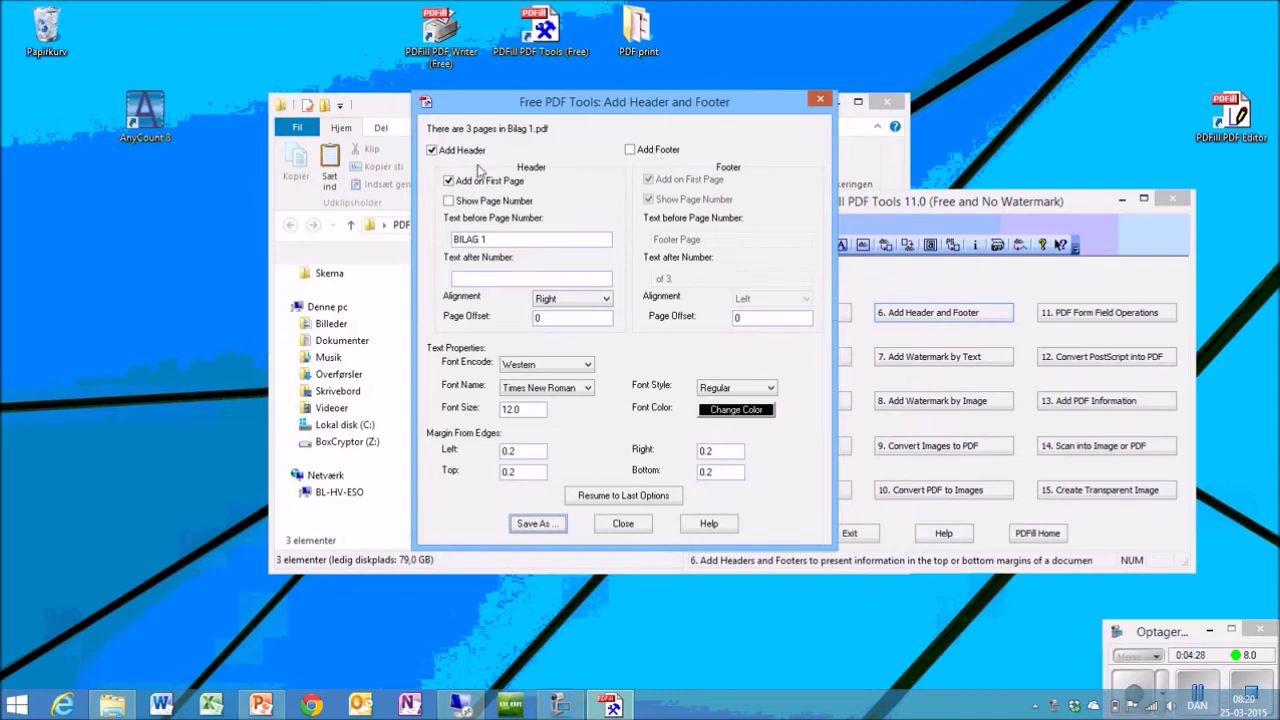
# Close the Bilag 1 header settings and load Bilag 2 into the Add Header and Footer tool
pyautogui.click(820, 100)
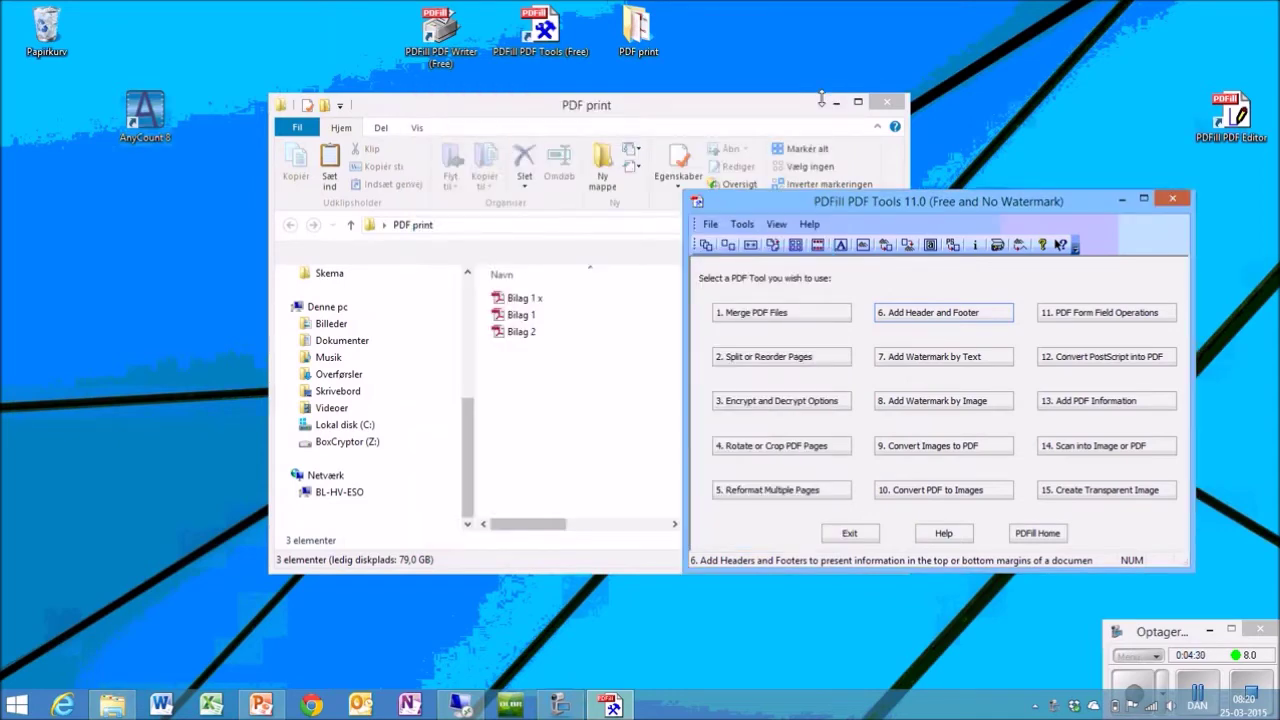
pyautogui.click(920, 316)
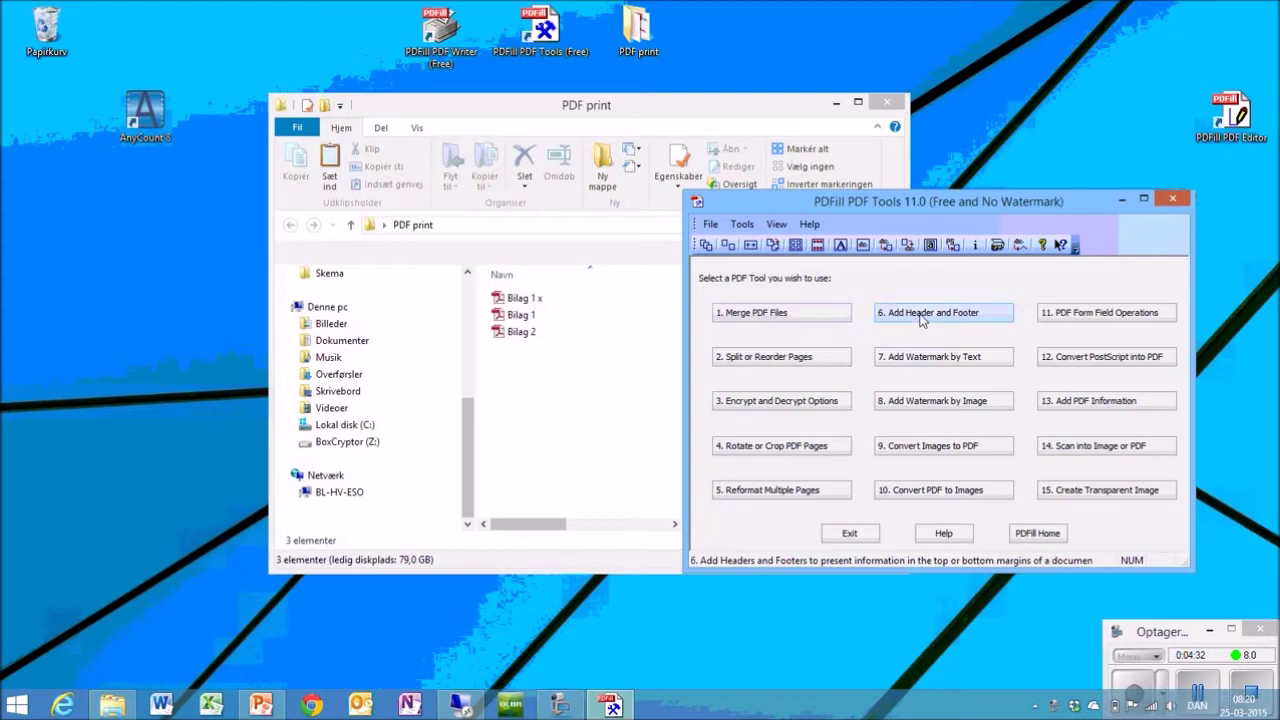
pyautogui.doubleClick(530, 286)
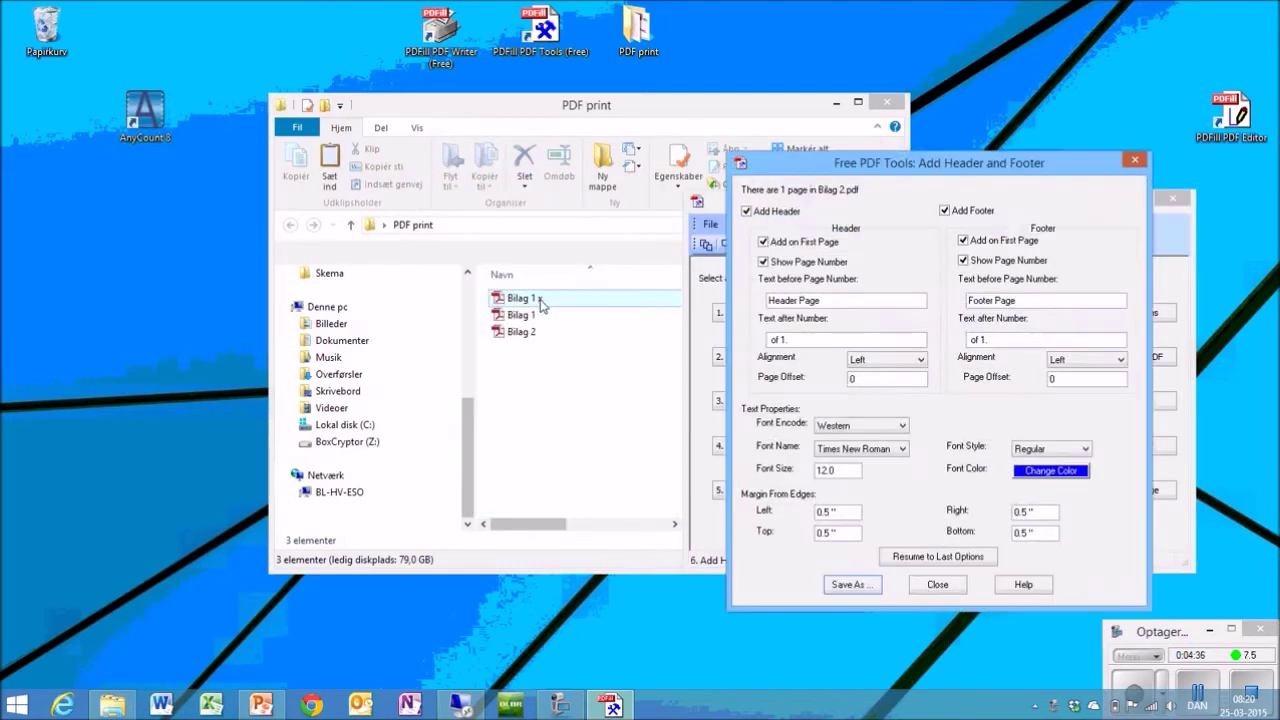
pyautogui.moveTo(853, 165); pyautogui.dragTo(651, 137)
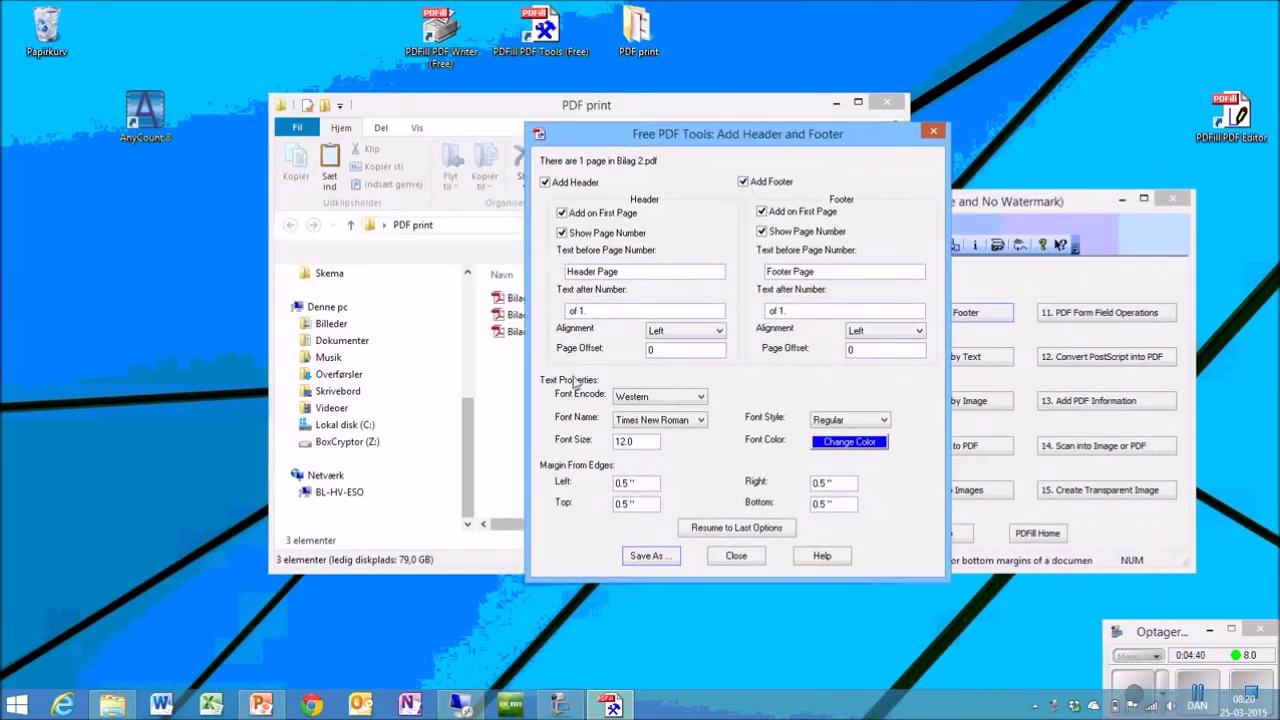
# Restore the last used header options for Bilag 2 and change the header text to BILAG 2
pyautogui.click(757, 537)
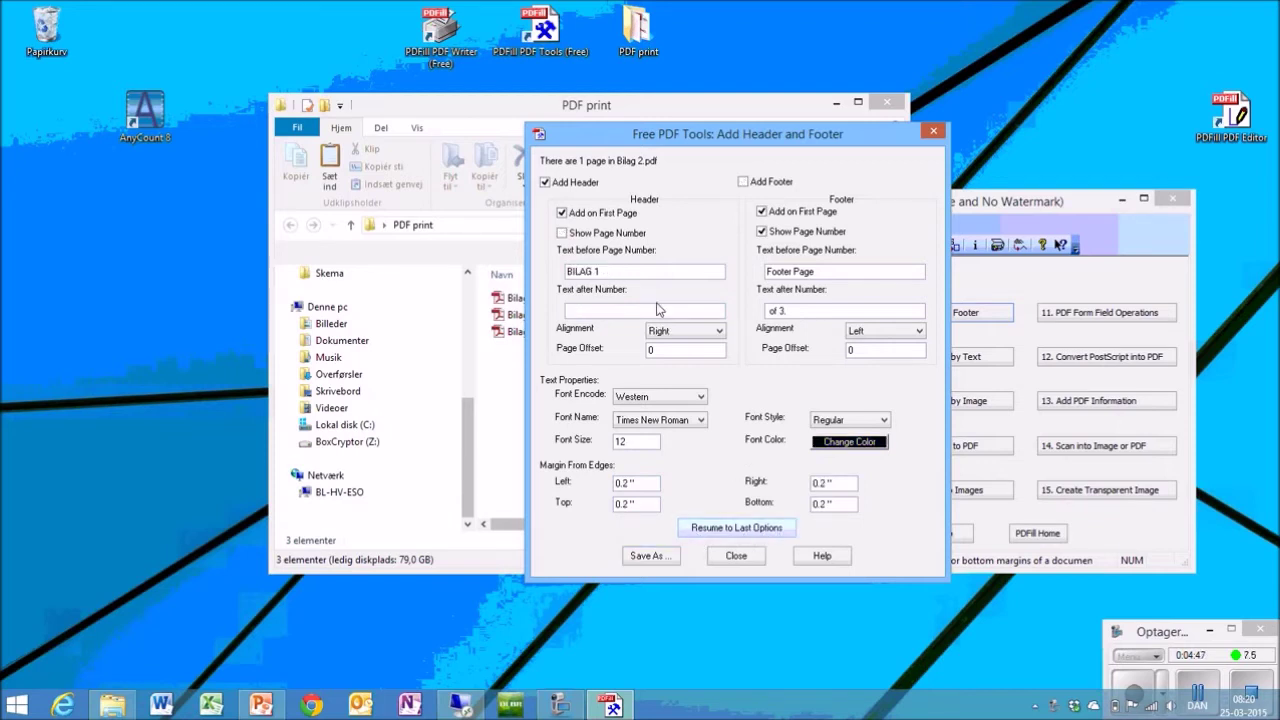
pyautogui.click(634, 272)
pyautogui.write('2')
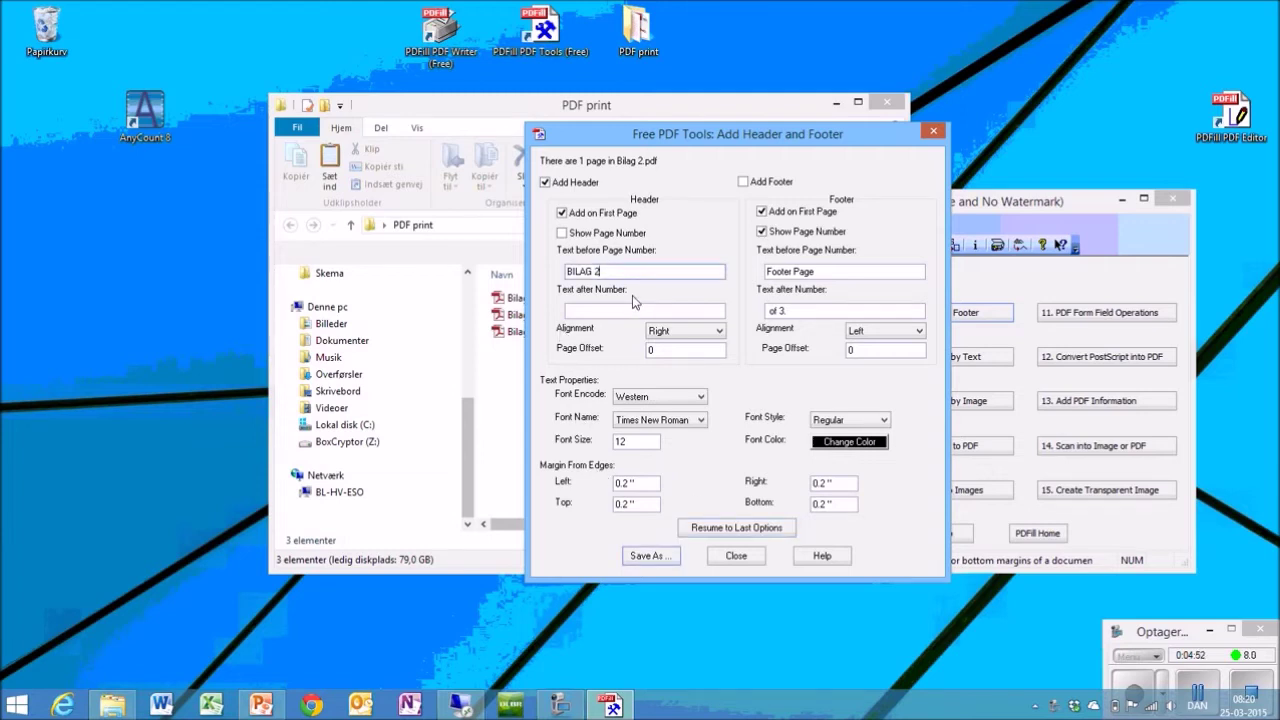
# Save the PDF with the header as a new file named Bilag 2 x in the PDF print folder
pyautogui.click(667, 556)
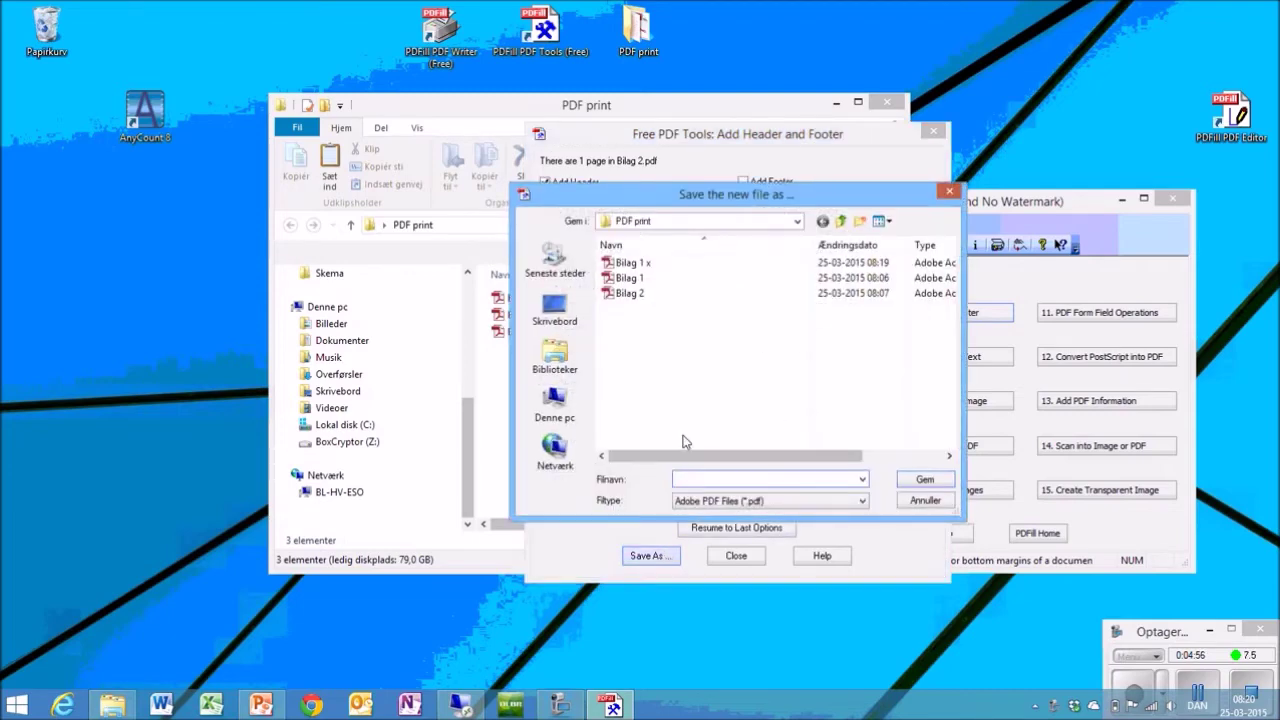
pyautogui.write('B')
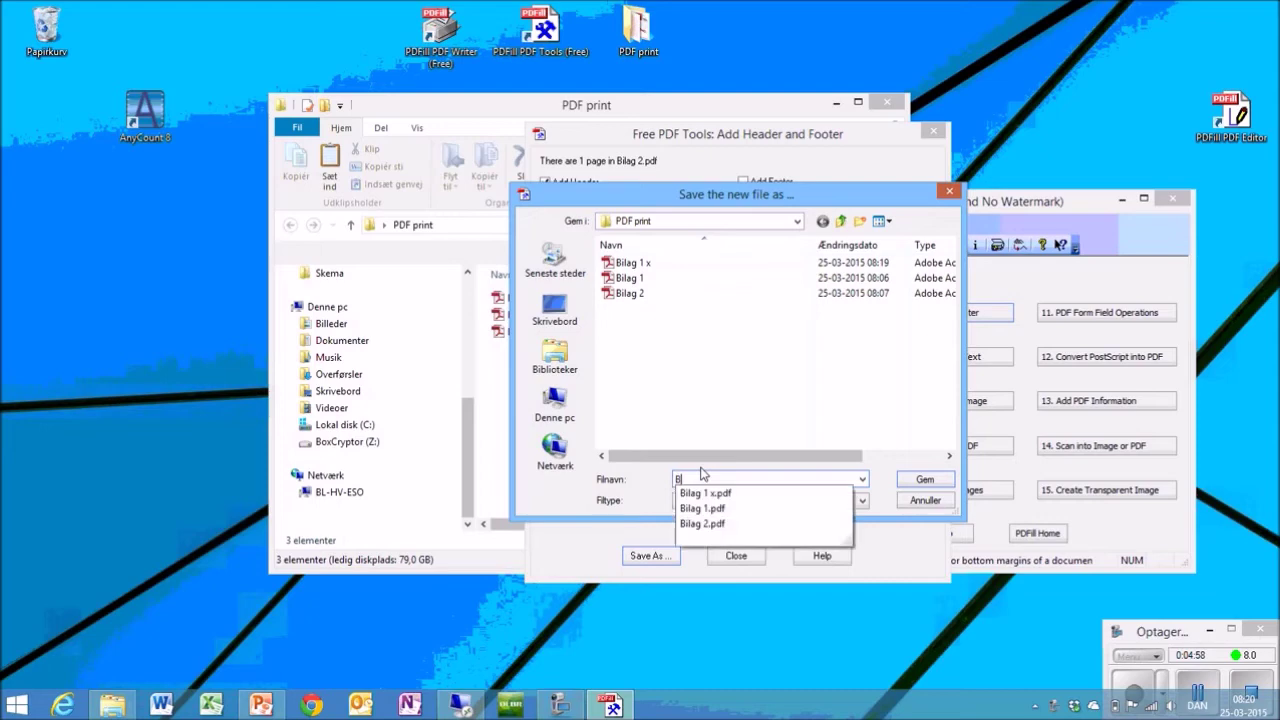
pyautogui.write('ilag 2 x')
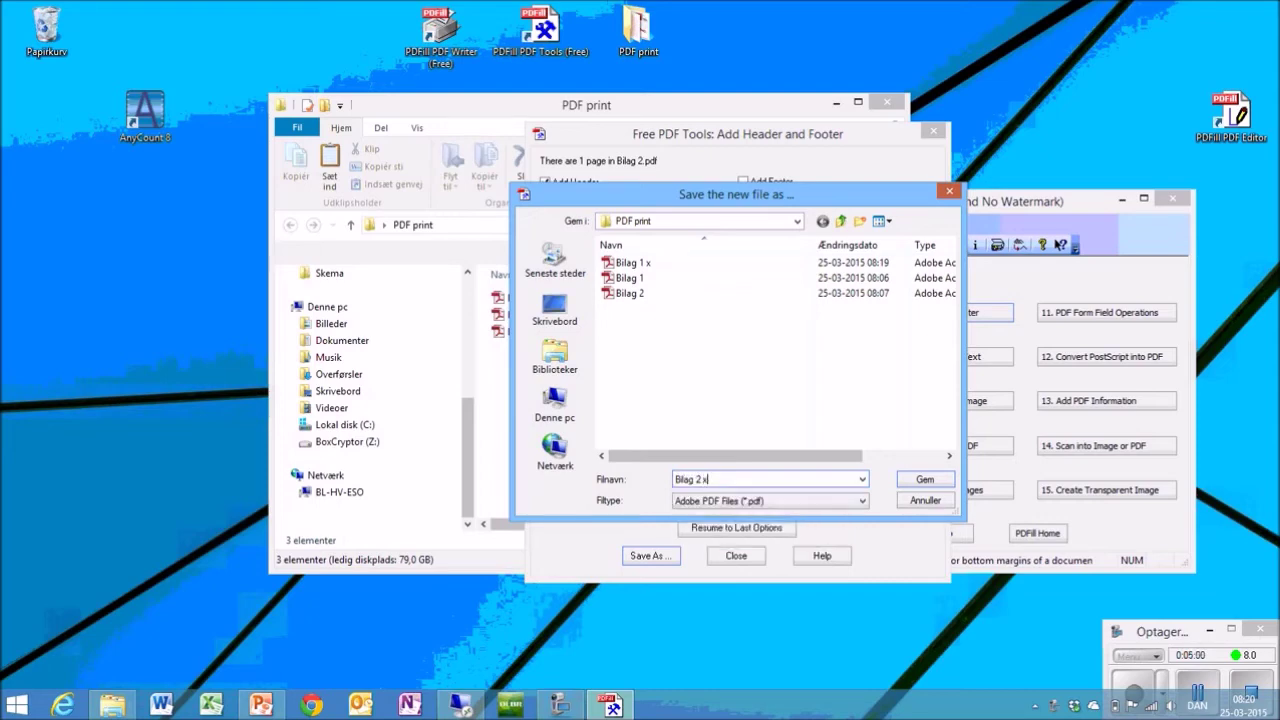
pyautogui.click(925, 479)
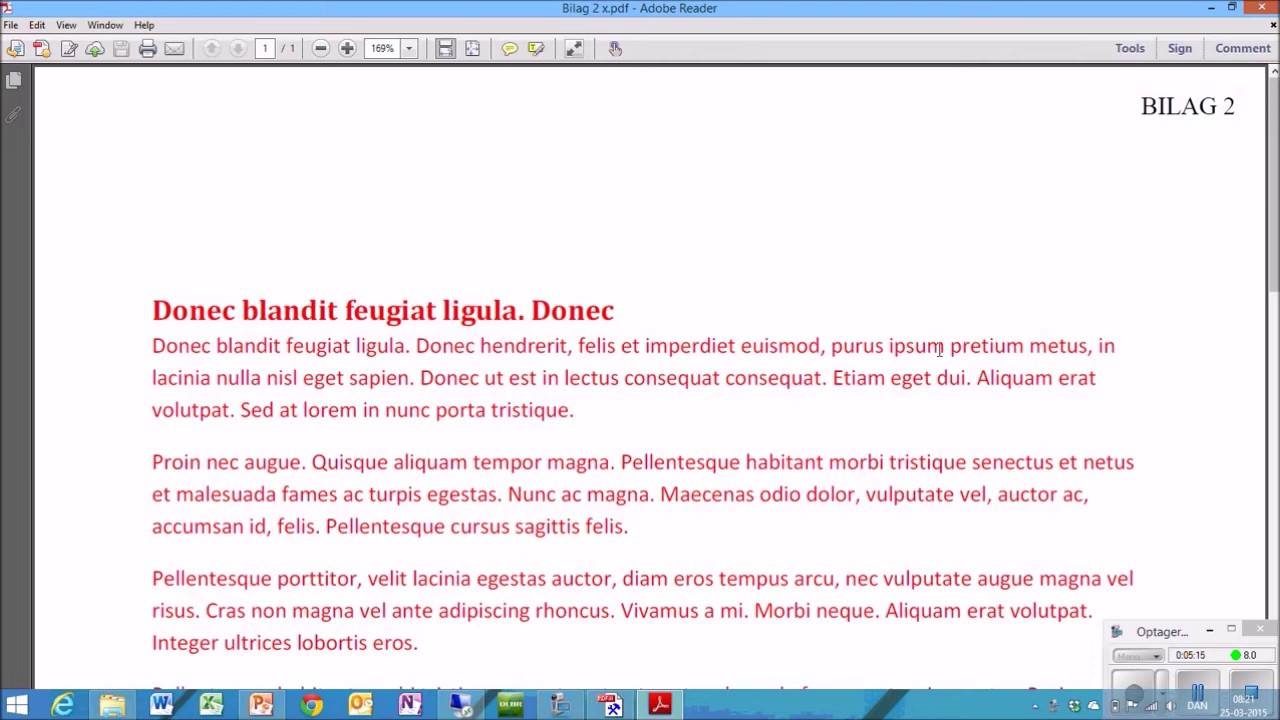
# Check the header on Bilag 2 x, then leave the document and close the Add Header and Footer settings
pyautogui.hotkey('ctrl', '0')
pyautogui.hotkey('alt', 'Tab')
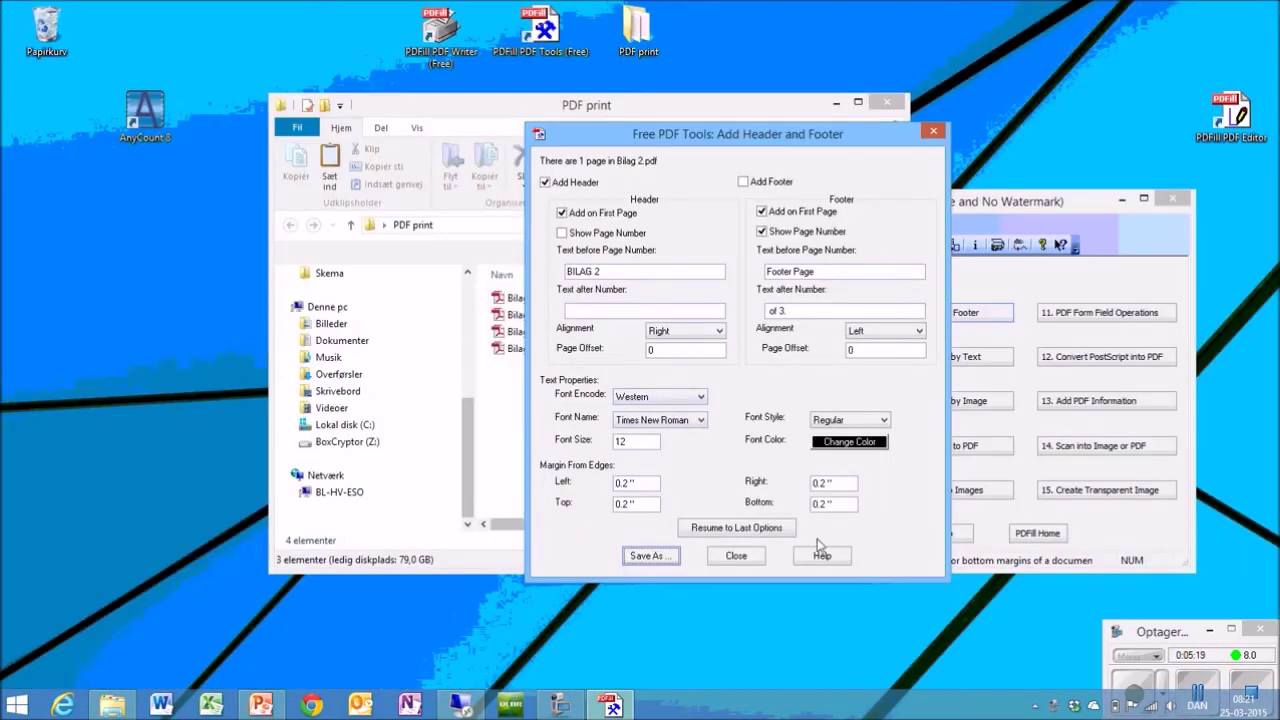
pyautogui.click(737, 556)
# Look over Bilag 1 x and Bilag 2 x in the PDF print folder and place its window beside the PDF tools window
pyautogui.click(623, 113)
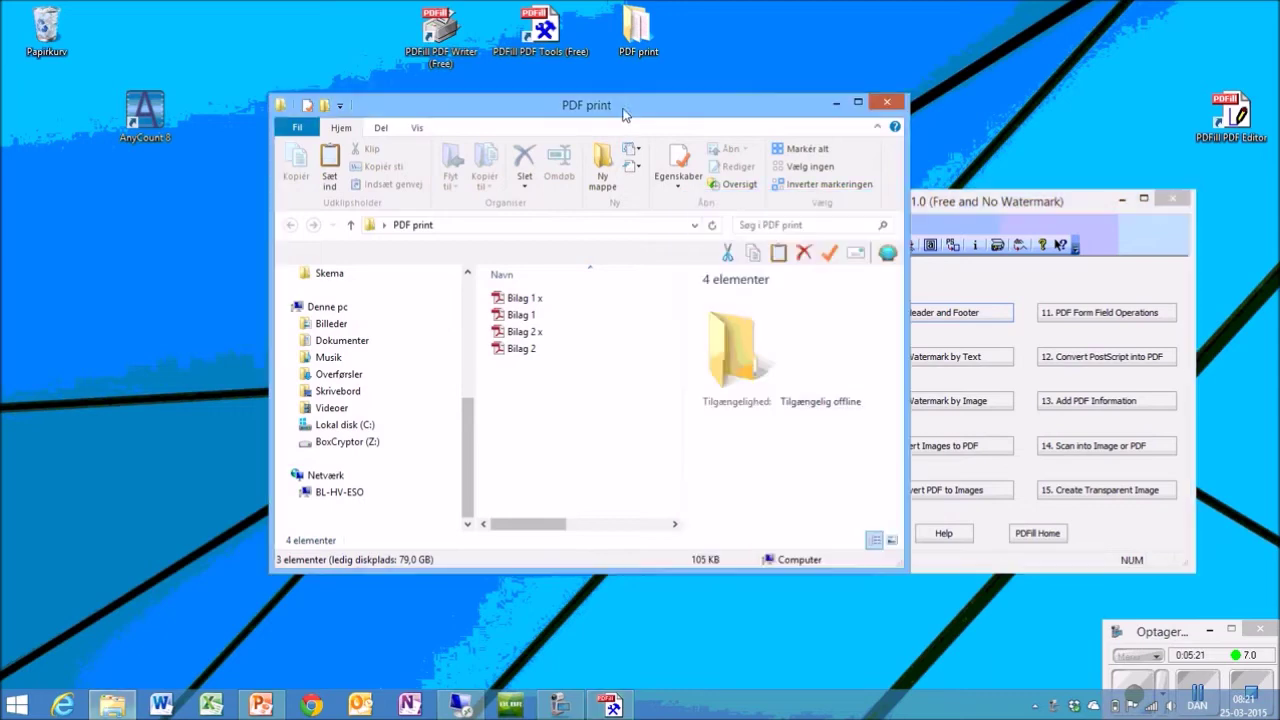
pyautogui.click(525, 331)
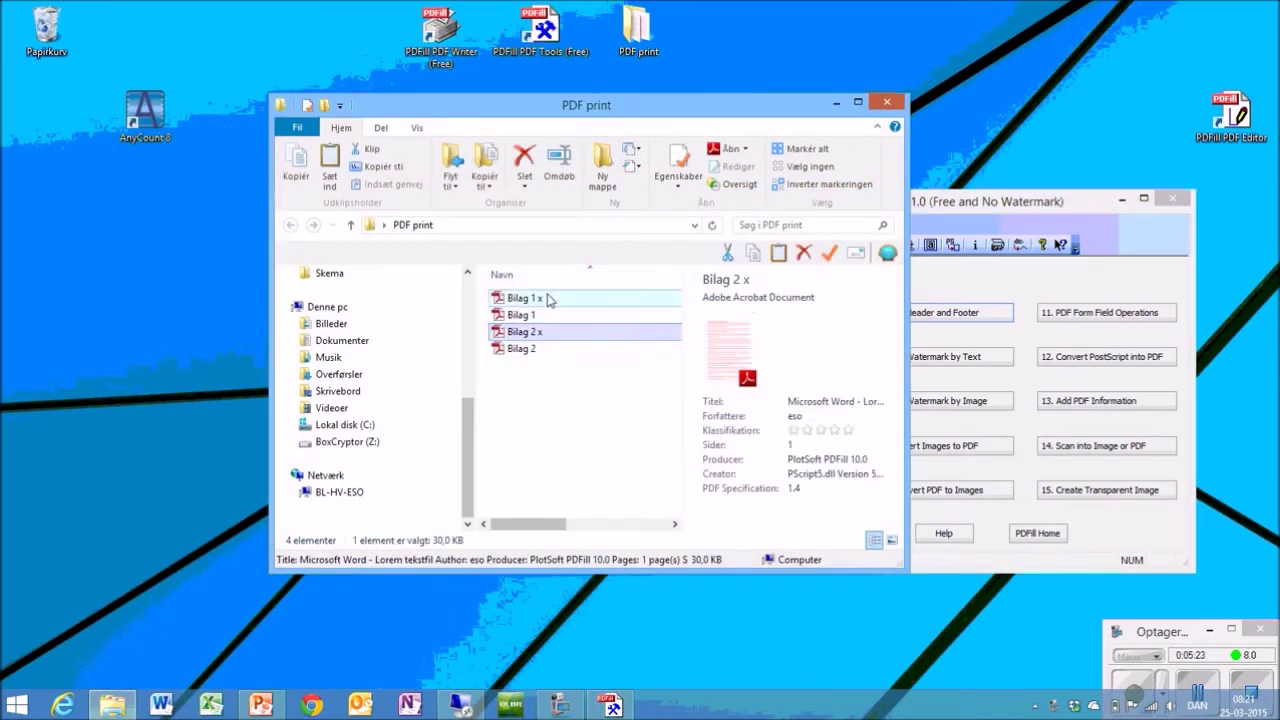
pyautogui.click(548, 297)
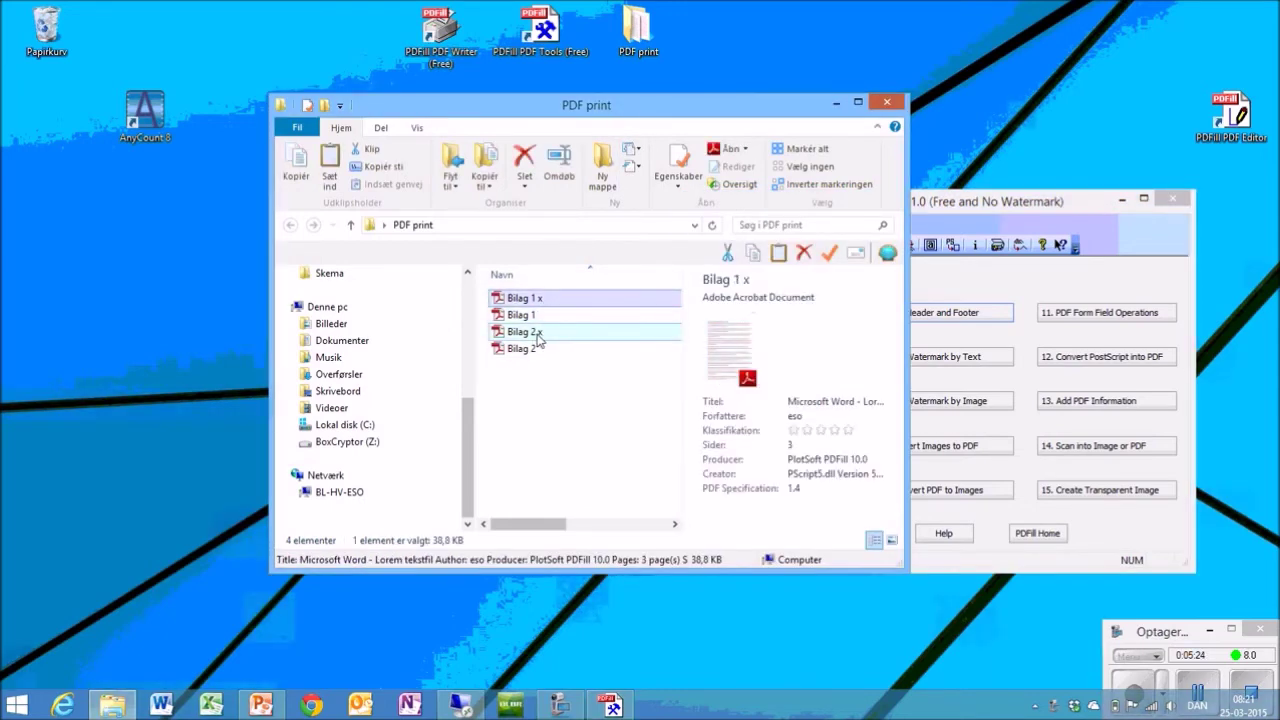
pyautogui.click(525, 331)
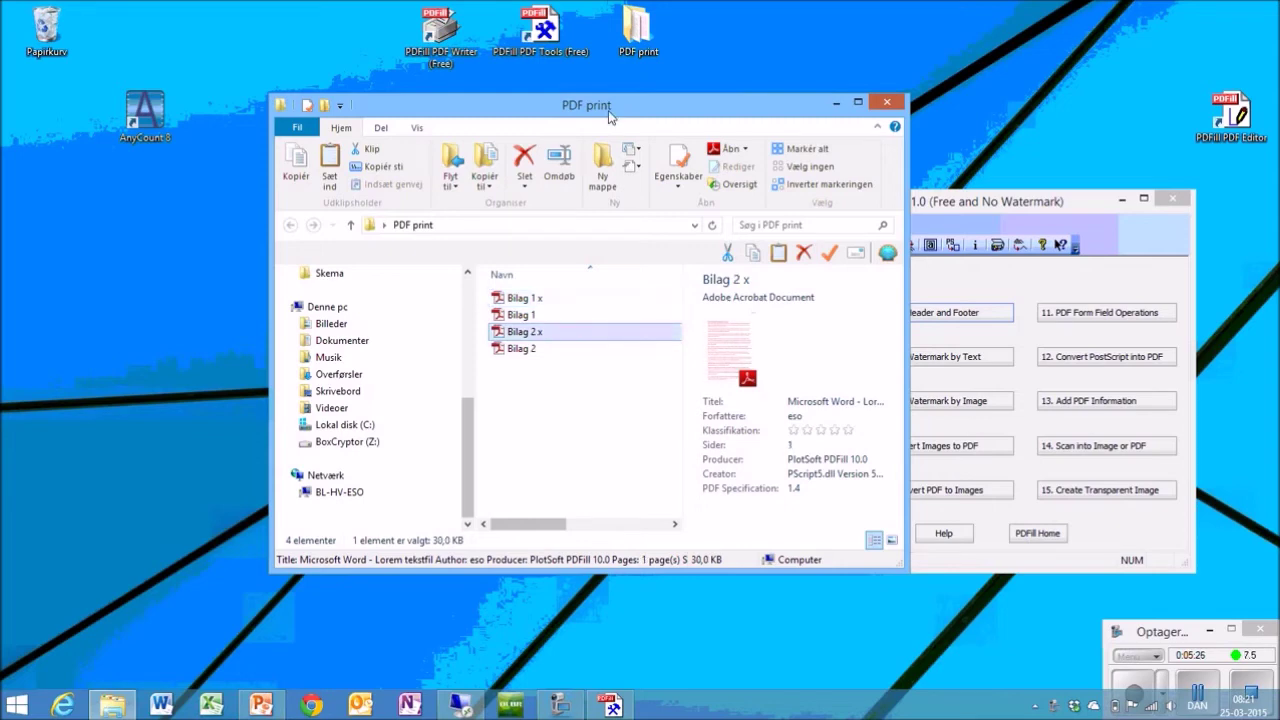
pyautogui.moveTo(609, 116); pyautogui.dragTo(355, 78)
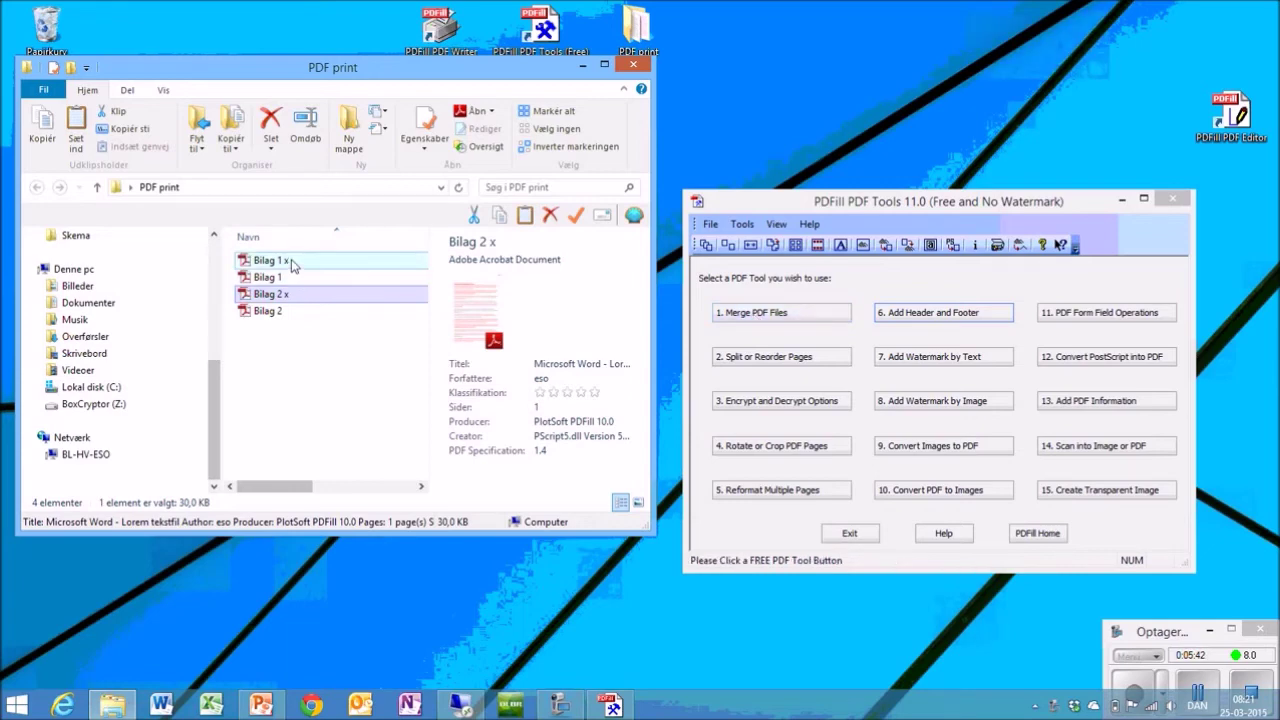
pyautogui.moveTo(292, 262)
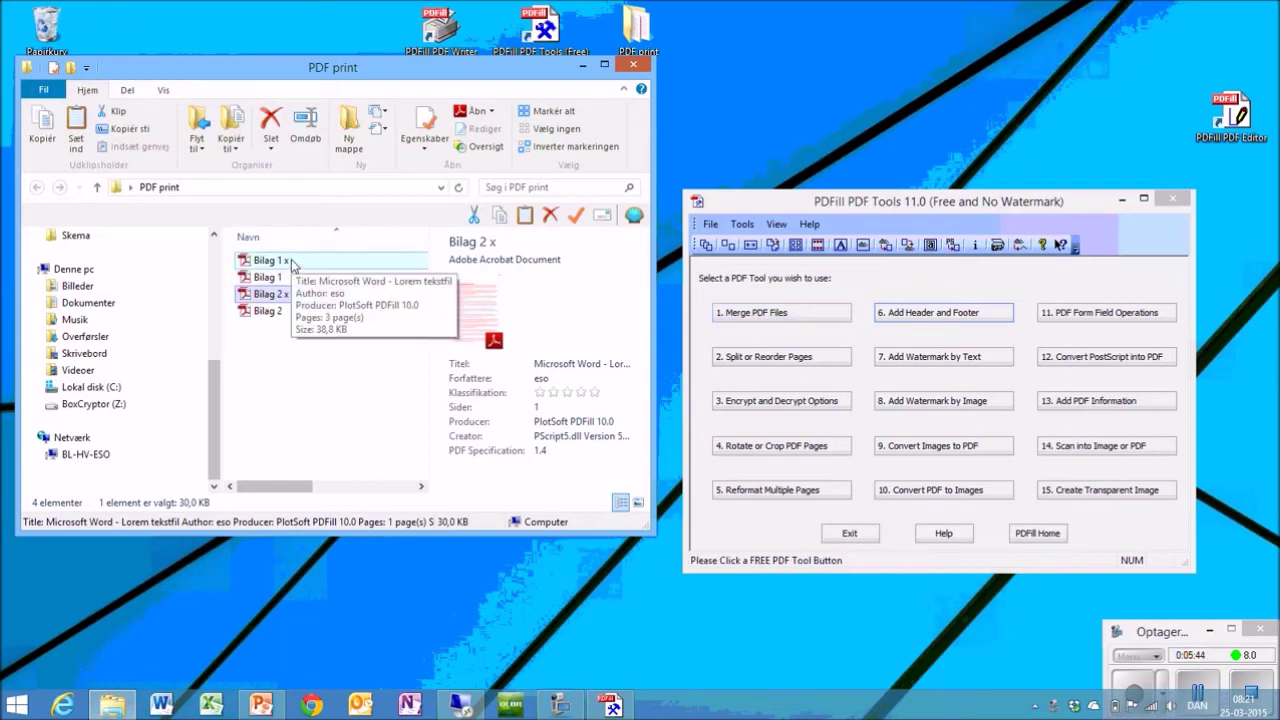
# Start merging PDF files and add Bilag 1 x from the PDF print folder to the merge list
pyautogui.click(727, 316)
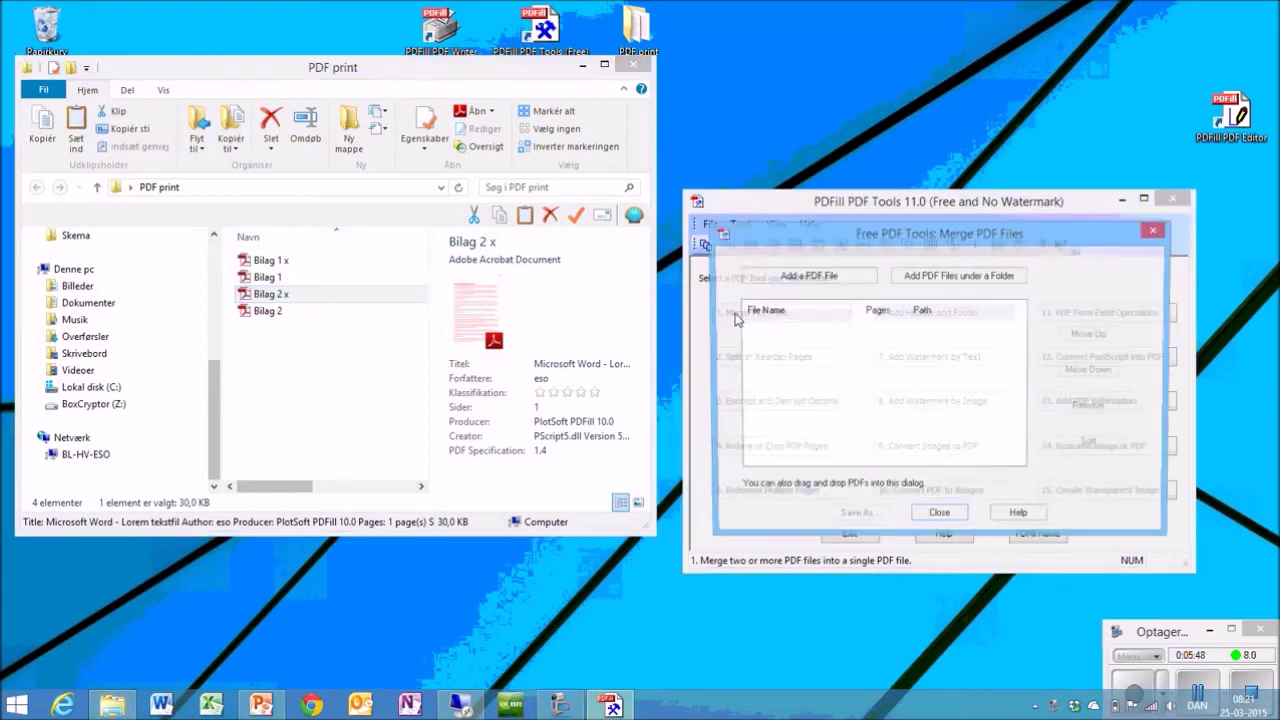
pyautogui.moveTo(848, 238); pyautogui.dragTo(776, 173)
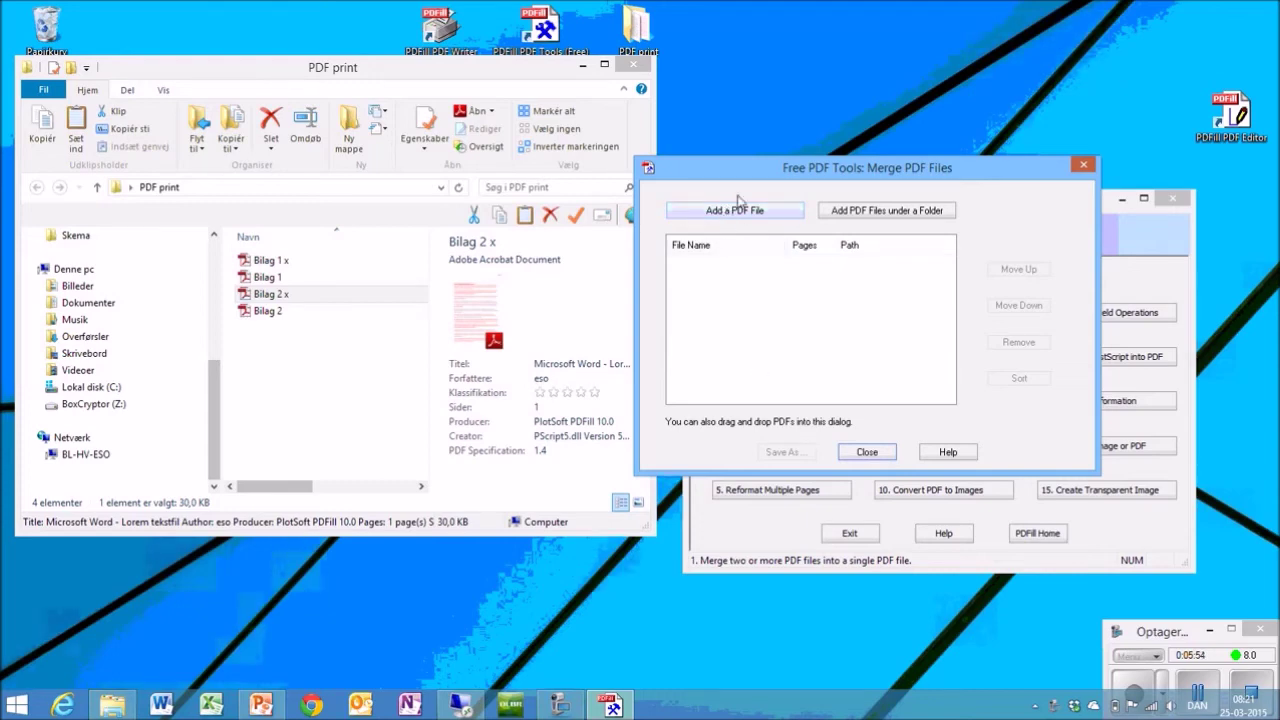
pyautogui.moveTo(733, 177); pyautogui.dragTo(757, 168)
pyautogui.click(754, 204)
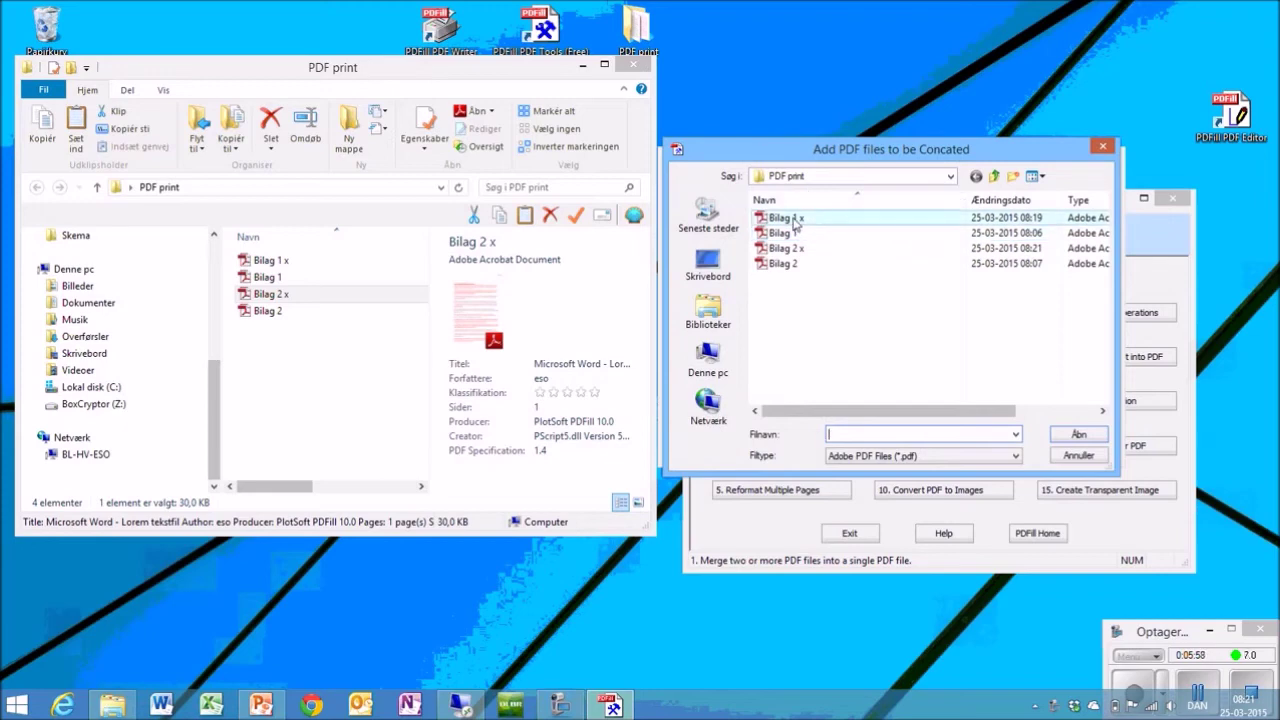
pyautogui.doubleClick(785, 218)
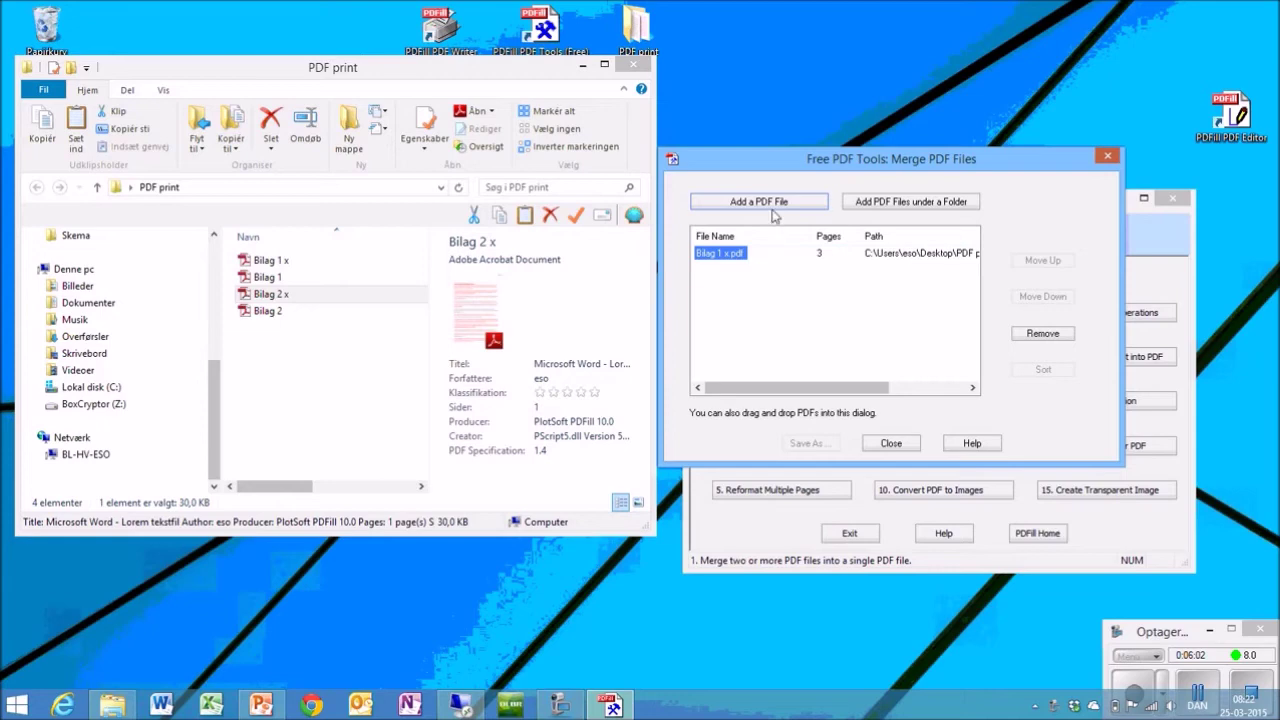
# Add Bilag 2 x to the merge list straight from the open PDF print folder instead of through file browsing
pyautogui.click(769, 206)
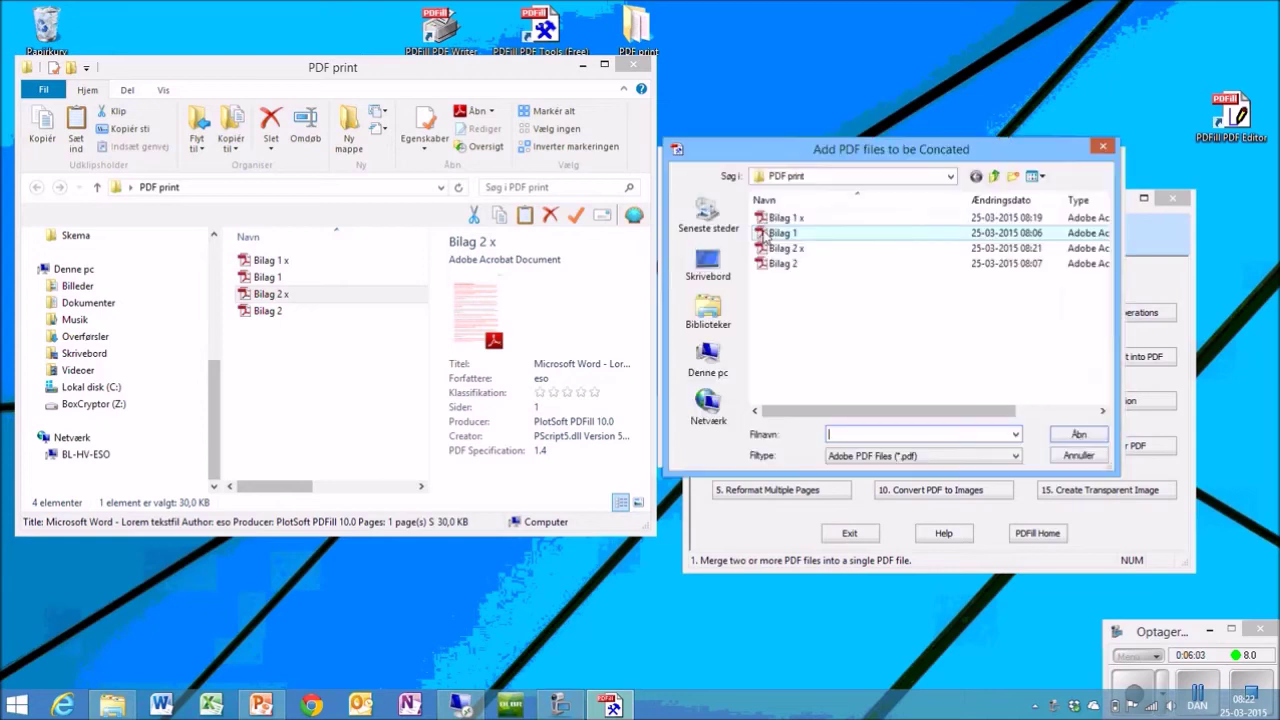
pyautogui.click(1068, 453)
pyautogui.click(263, 296)
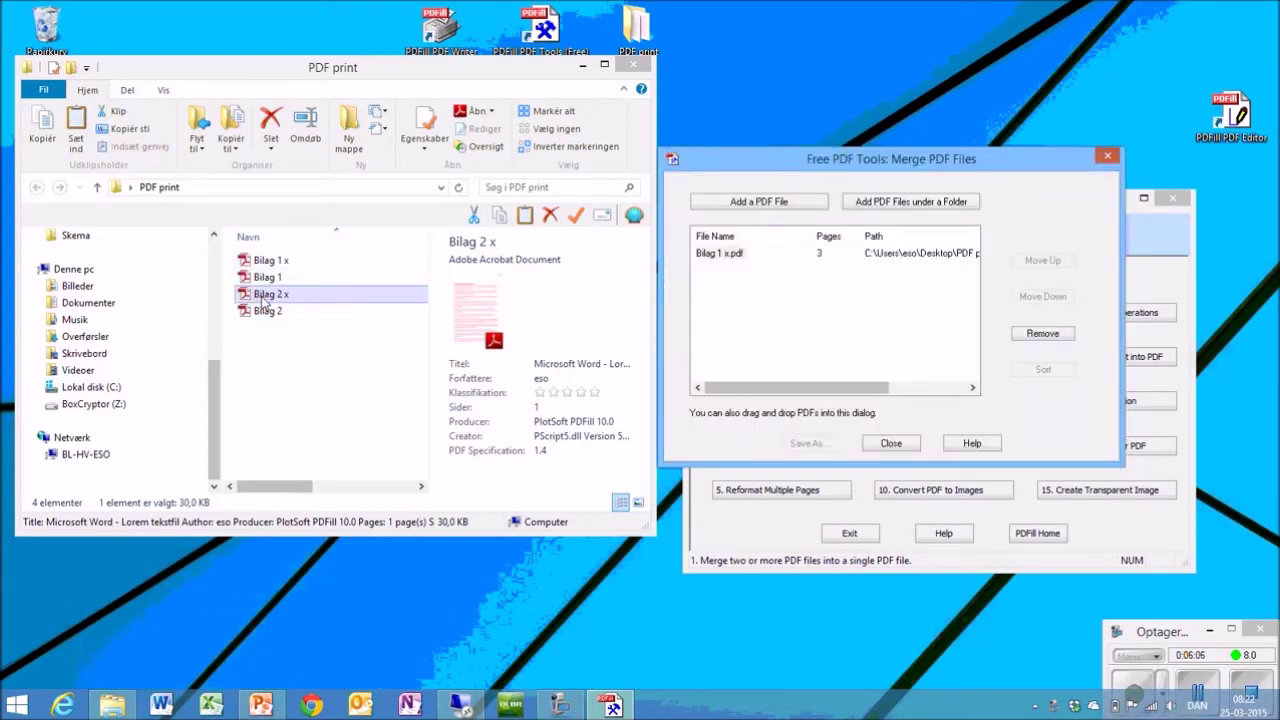
pyautogui.moveTo(263, 300); pyautogui.dragTo(765, 305)
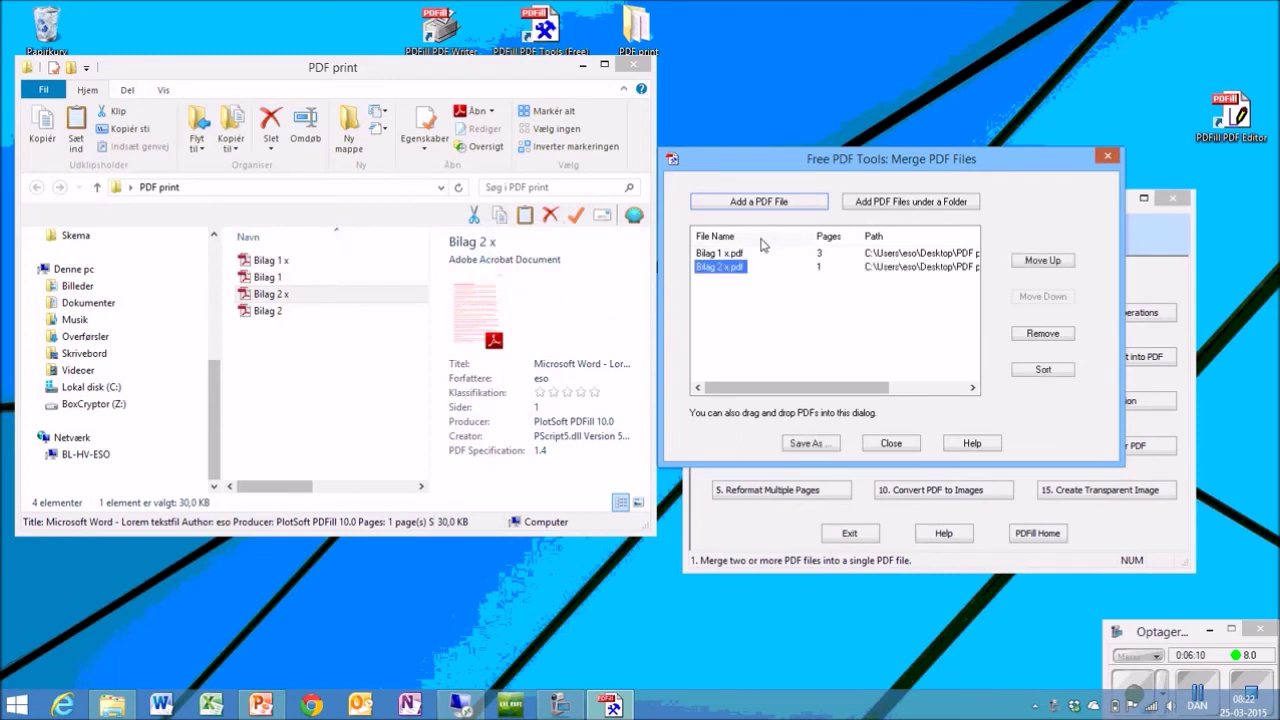
# Move Bilag 2 x above Bilag 1 x in the merge order and return it to second place
pyautogui.click(730, 254)
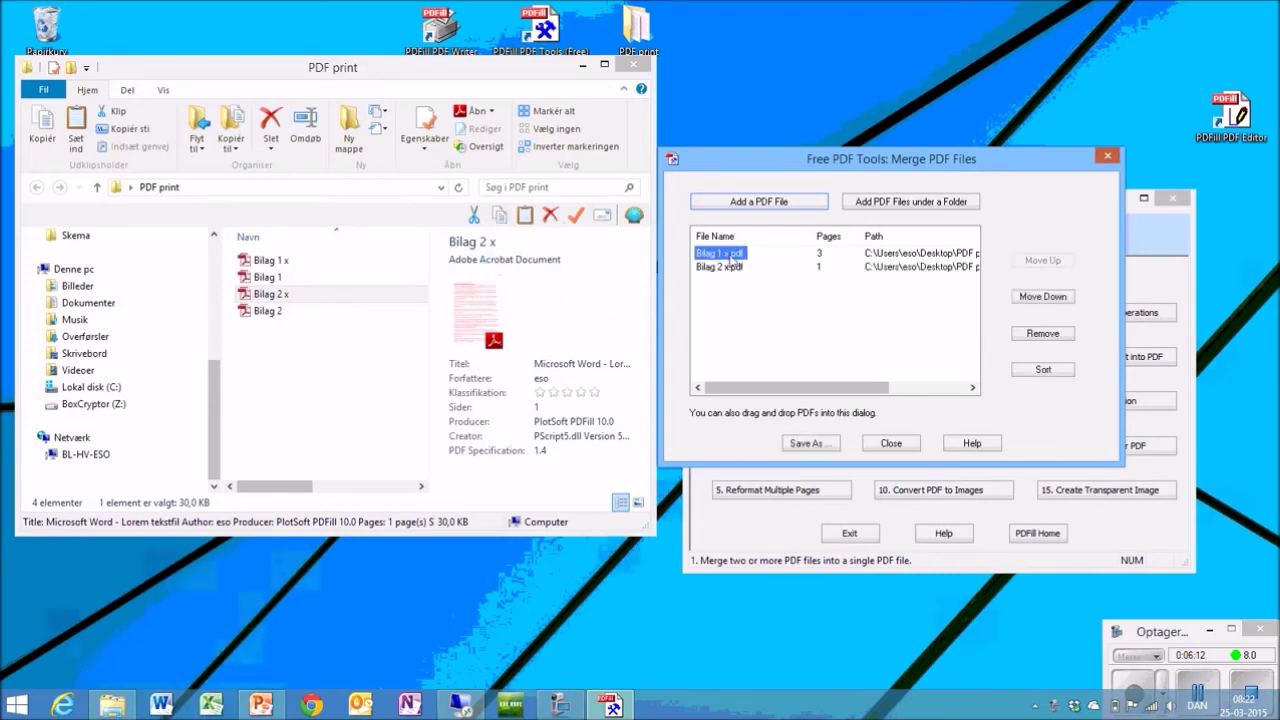
pyautogui.click(736, 266)
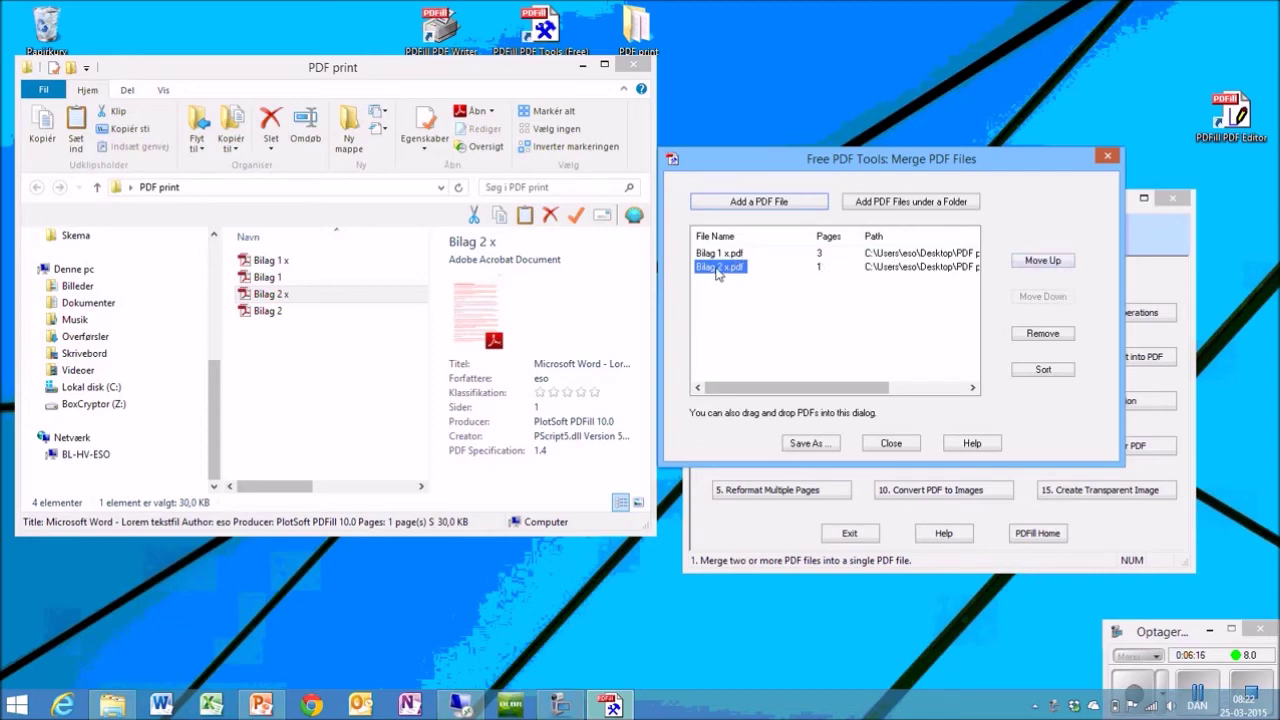
pyautogui.click(1042, 260)
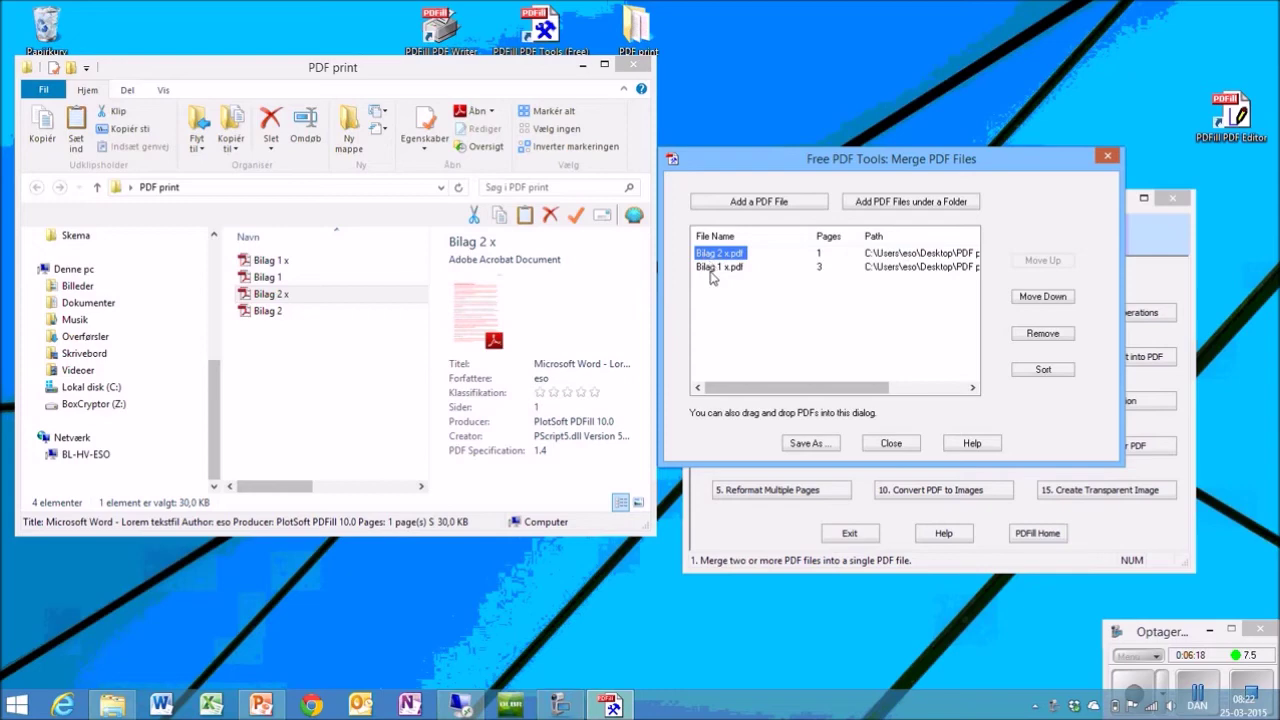
pyautogui.click(1045, 297)
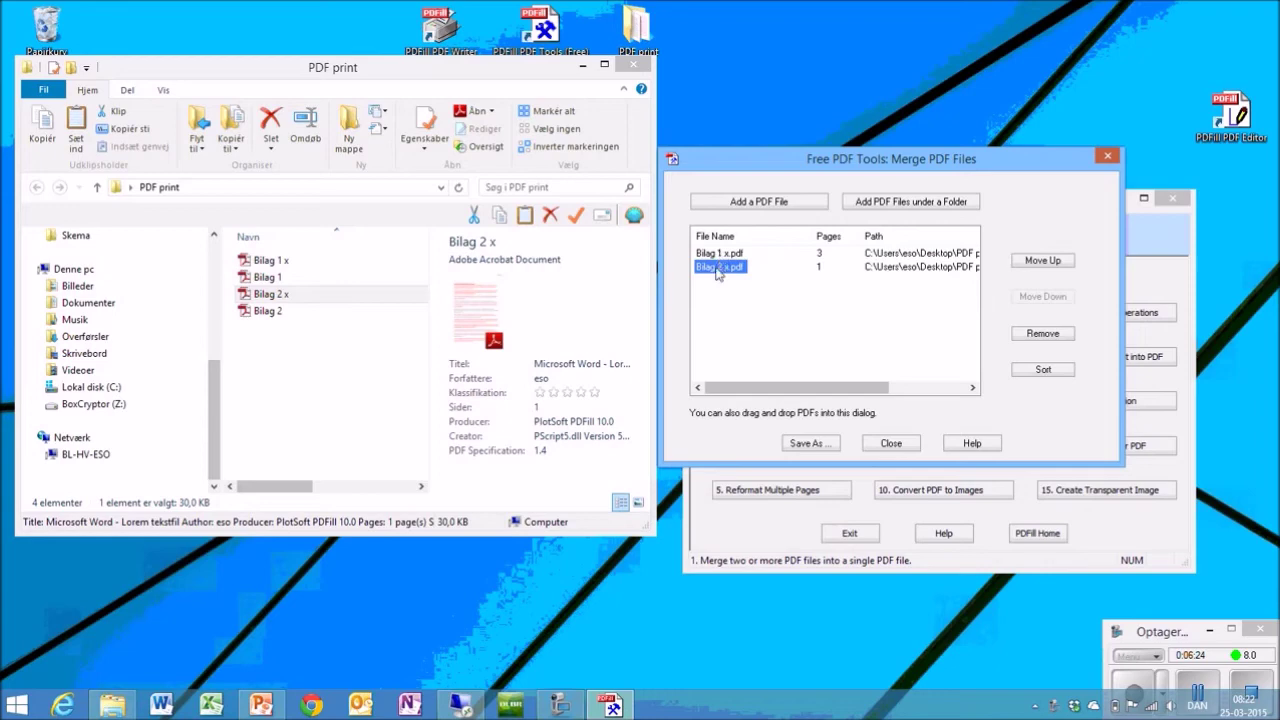
# Save the merged PDF as Bilagssamling in the PDF print folder
pyautogui.click(806, 444)
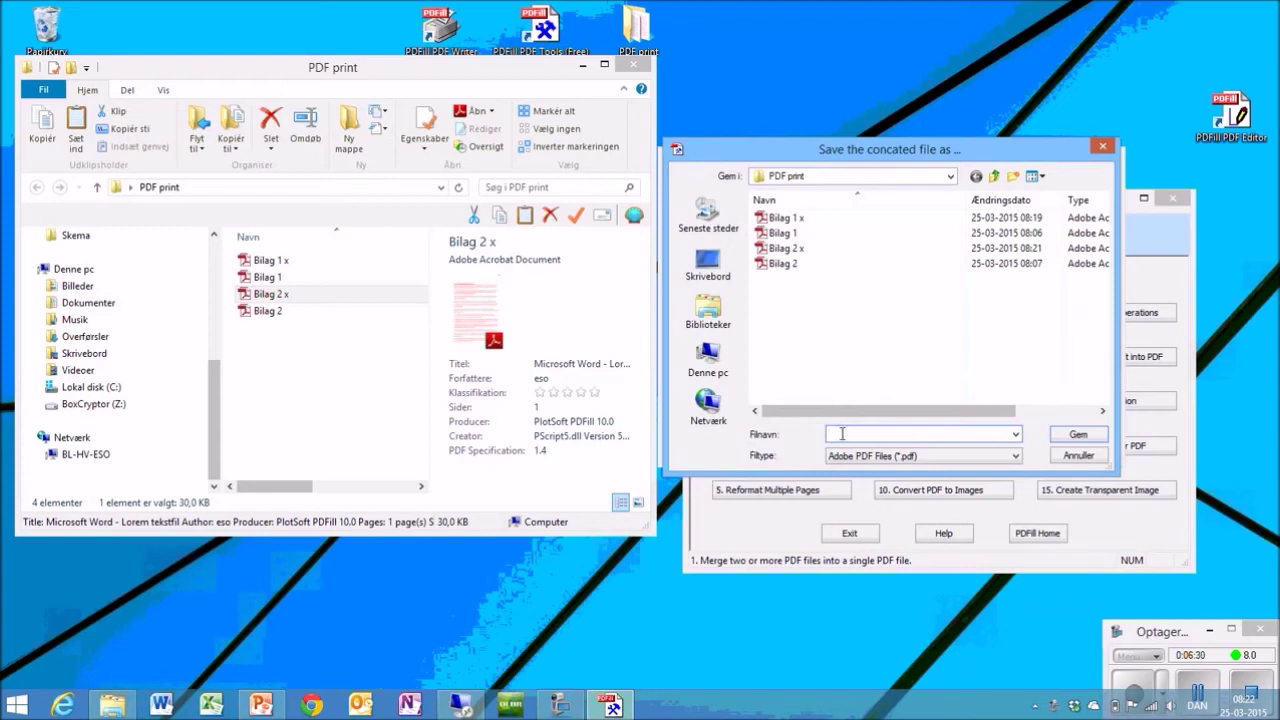
pyautogui.write('Bila')
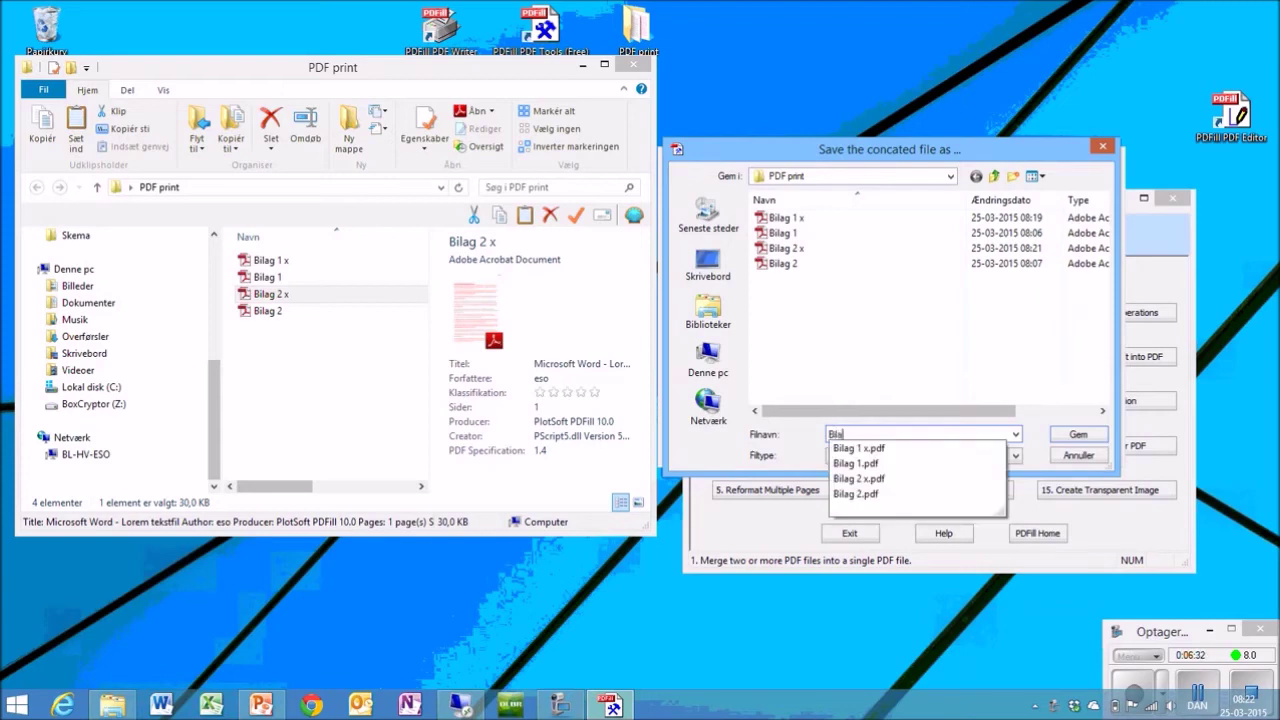
pyautogui.write('gssamling')
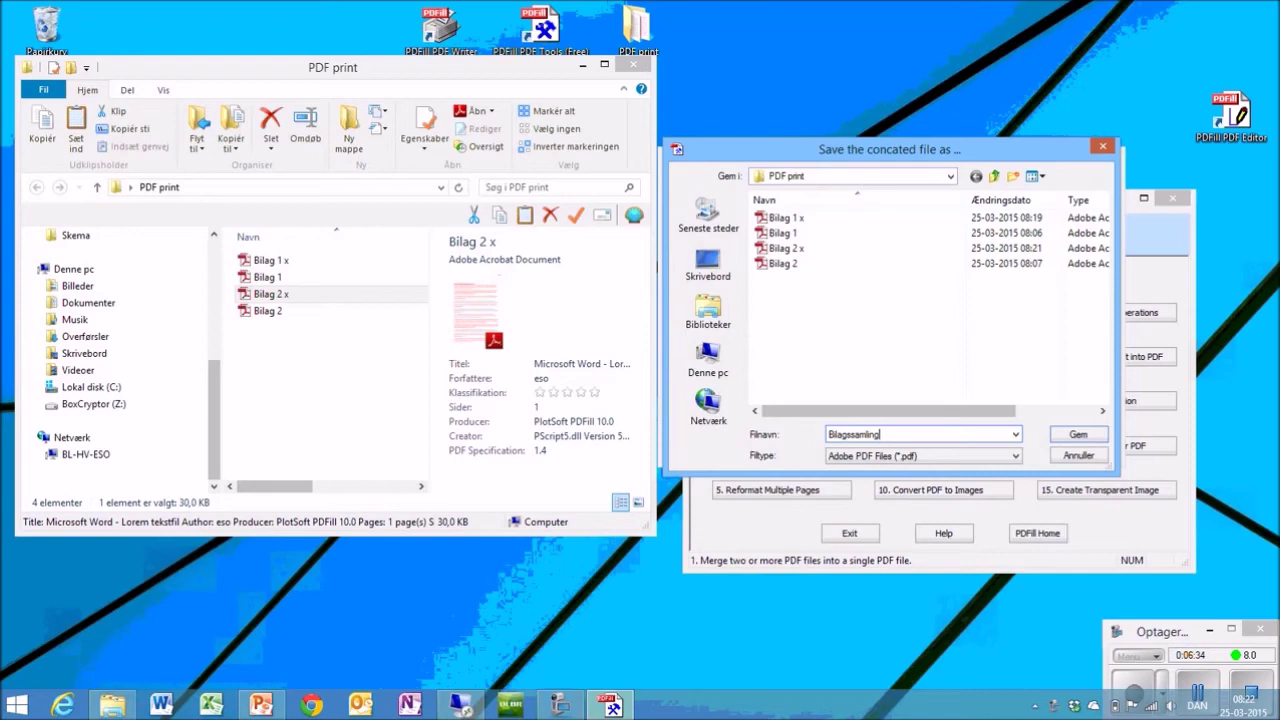
pyautogui.click(1082, 434)
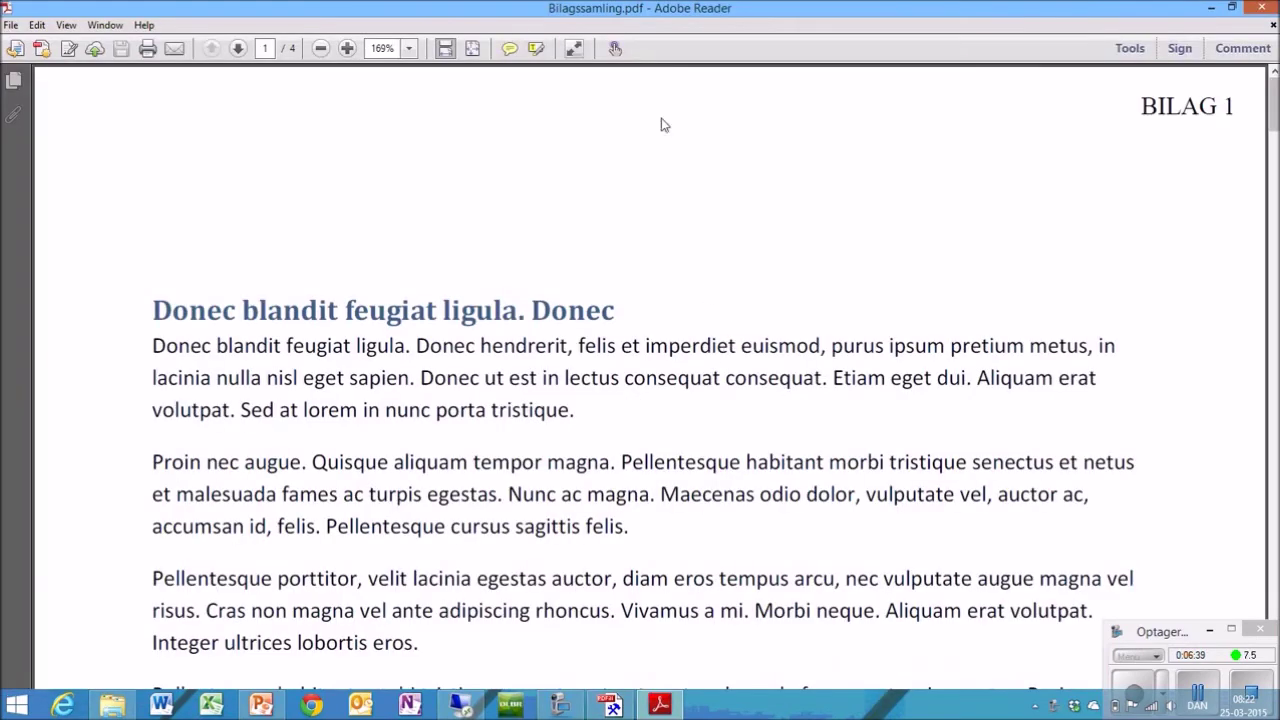
# Check the BILAG header labels throughout the merged Bilagssamling PDF, and close it together with the merge window
pyautogui.click(472, 48)
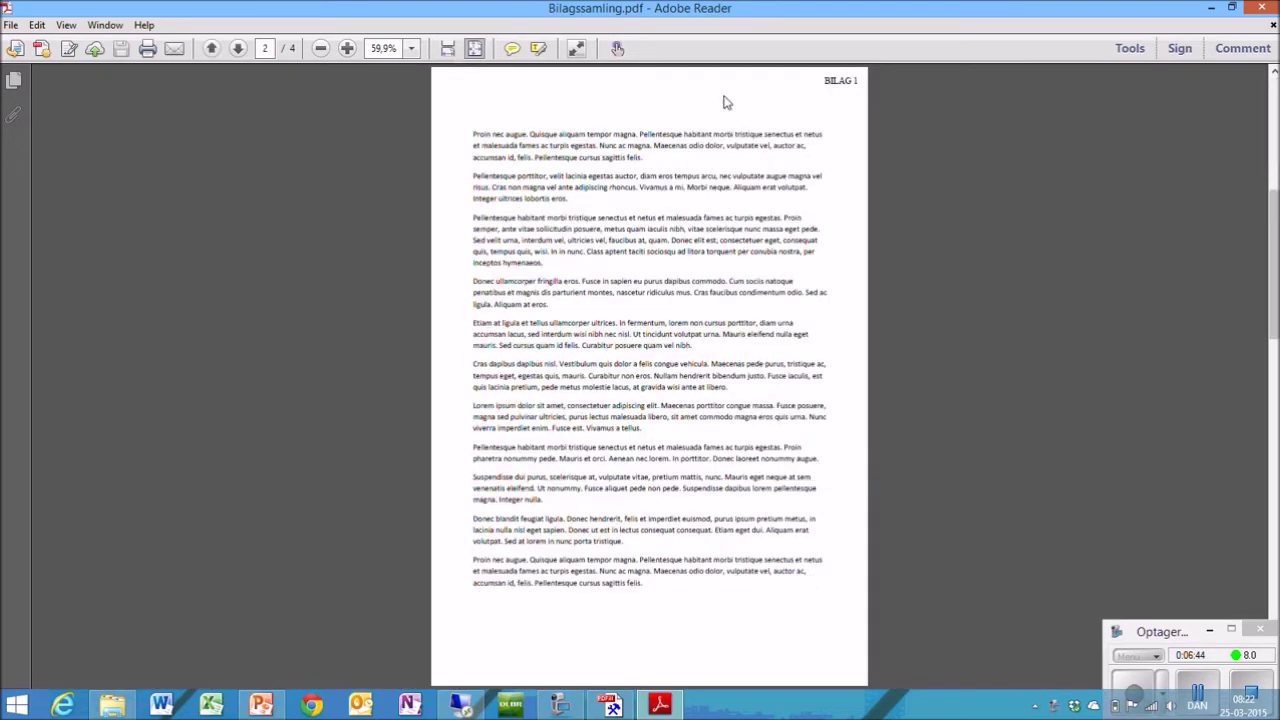
pyautogui.click(472, 50)
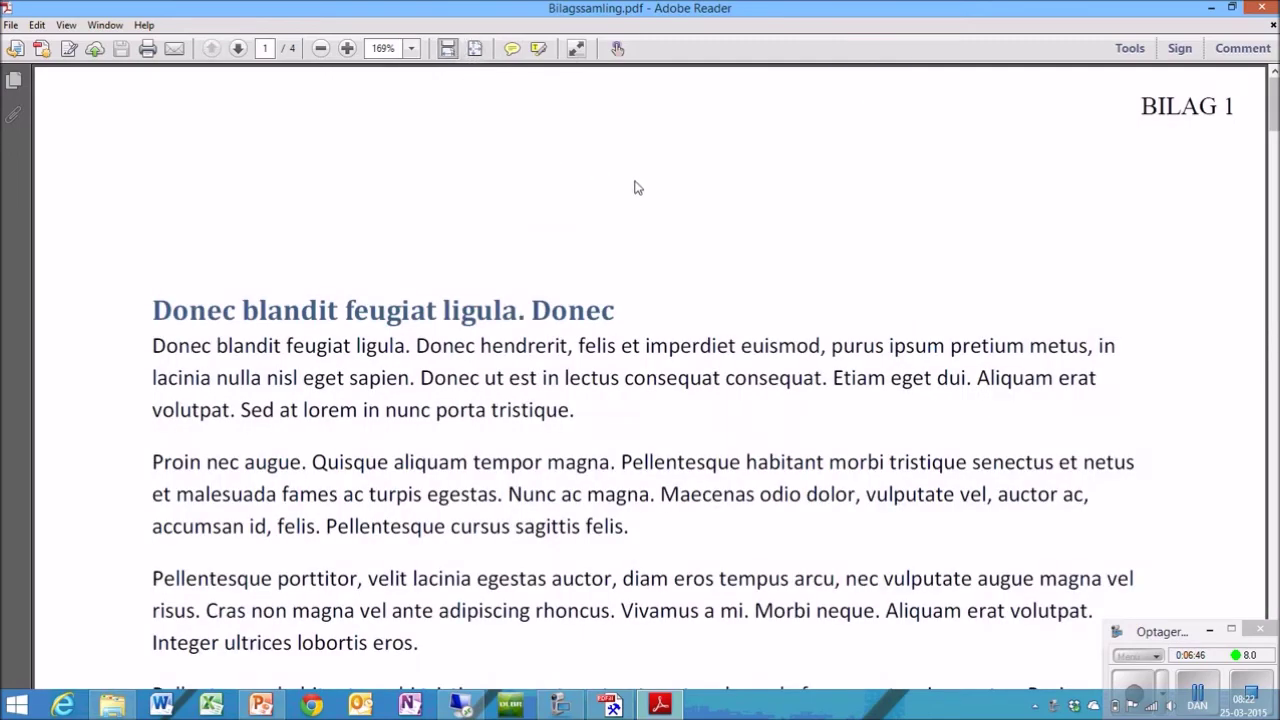
pyautogui.keyDown('ctrl'); pyautogui.scroll(-4, 635, 191); pyautogui.keyUp('ctrl')
pyautogui.scroll(-10, 634, 200)
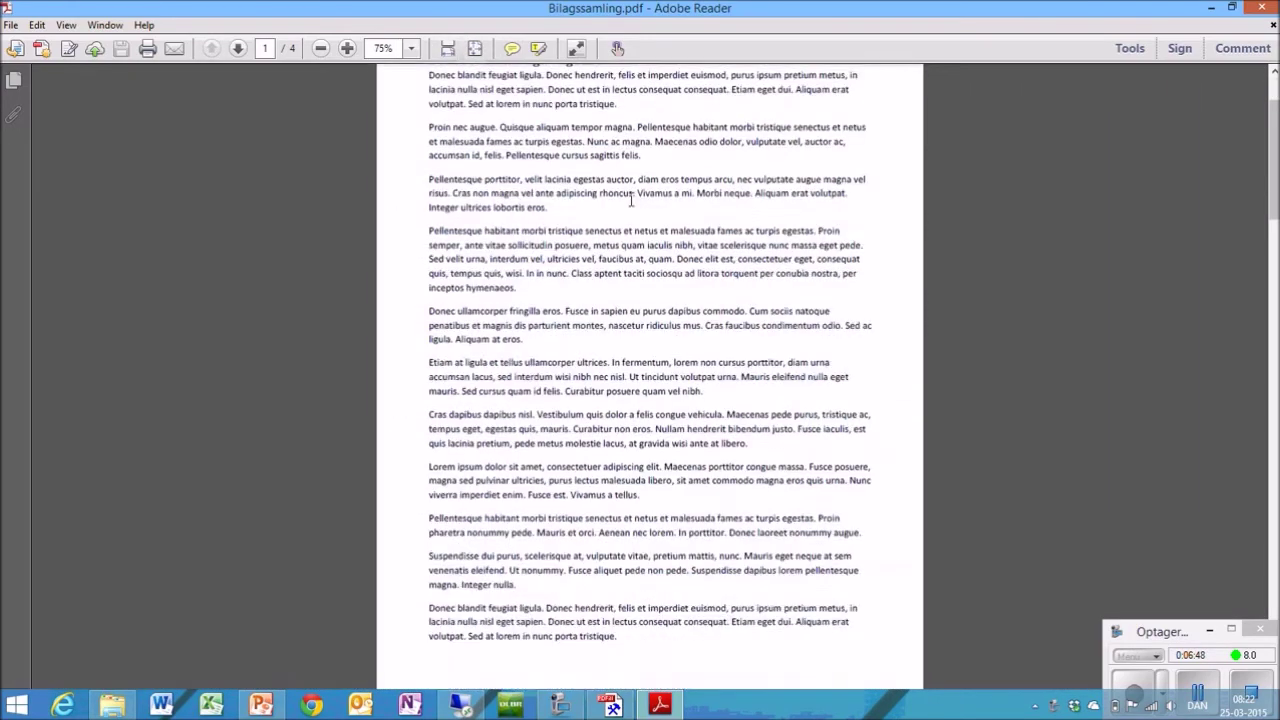
pyautogui.scroll(-10, 632, 224)
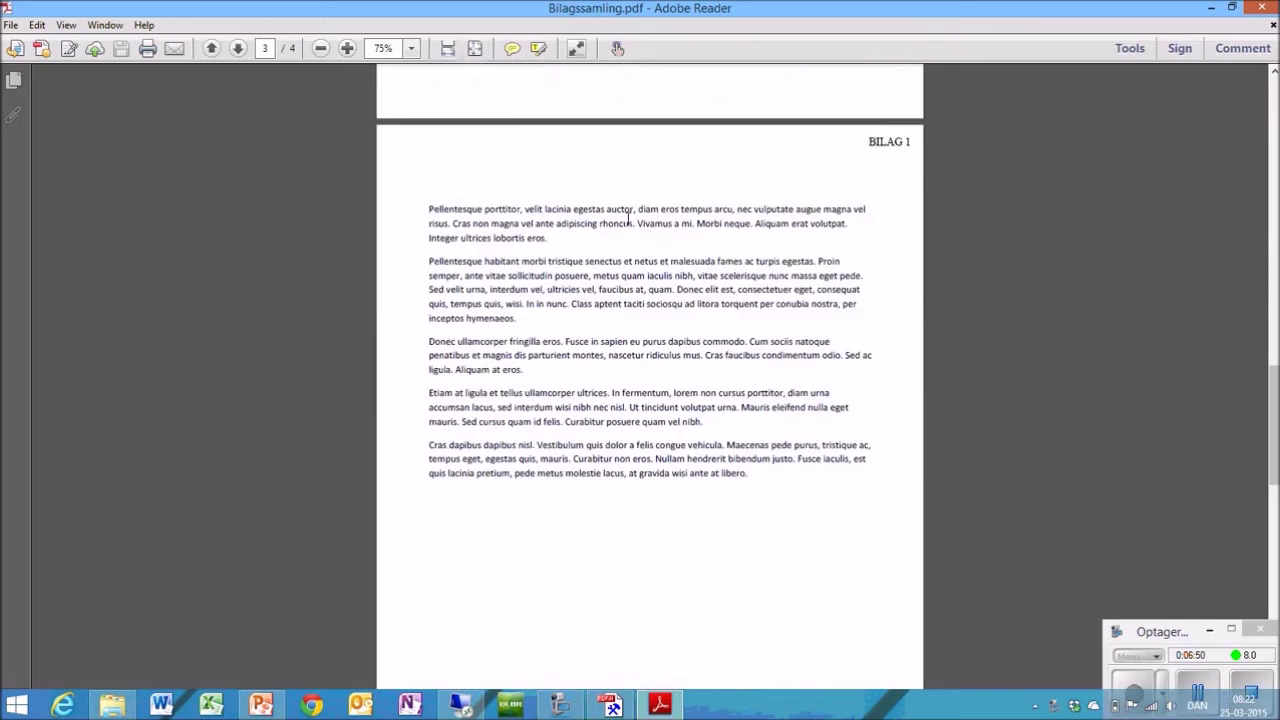
pyautogui.scroll(-5, 628, 226)
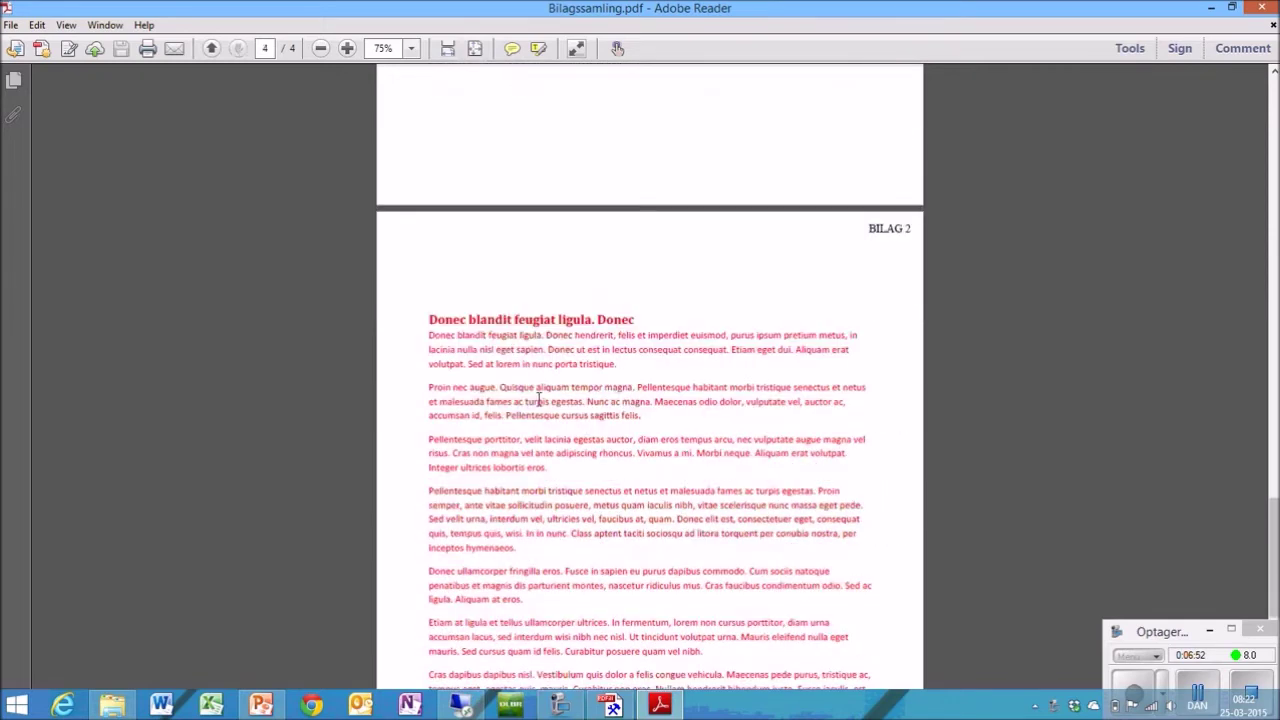
pyautogui.click(1261, 8)
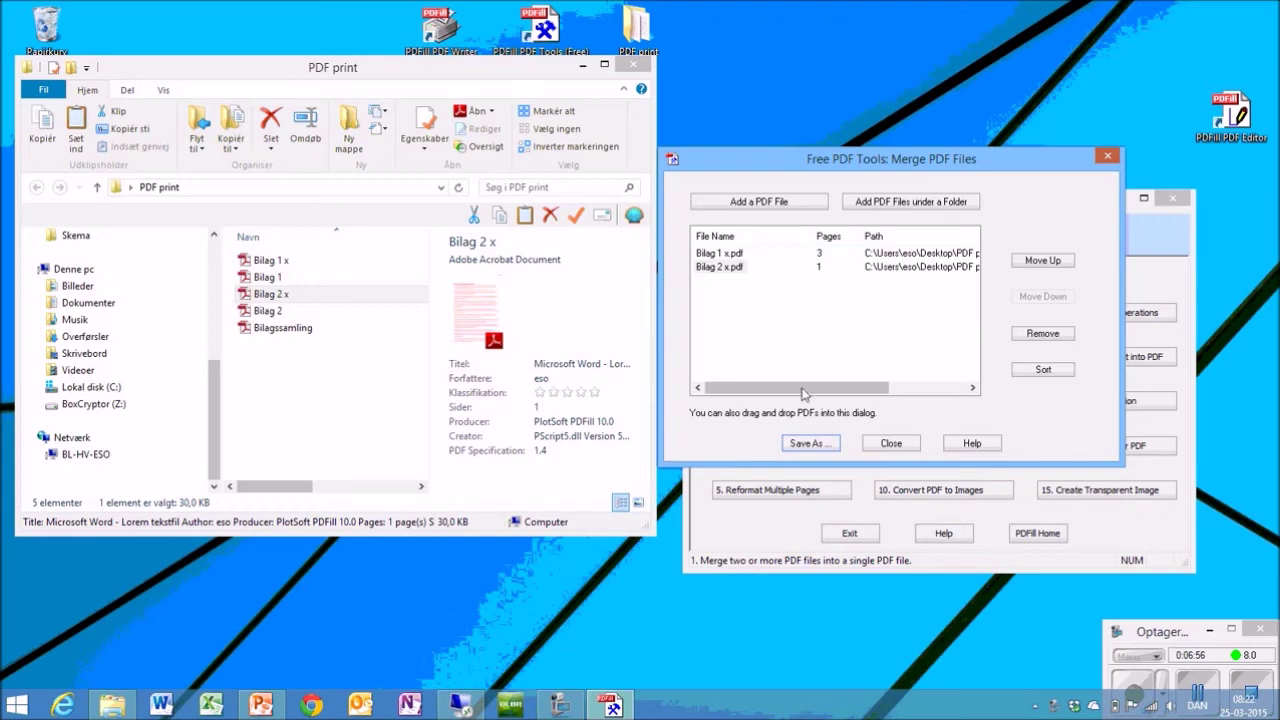
pyautogui.click(890, 443)
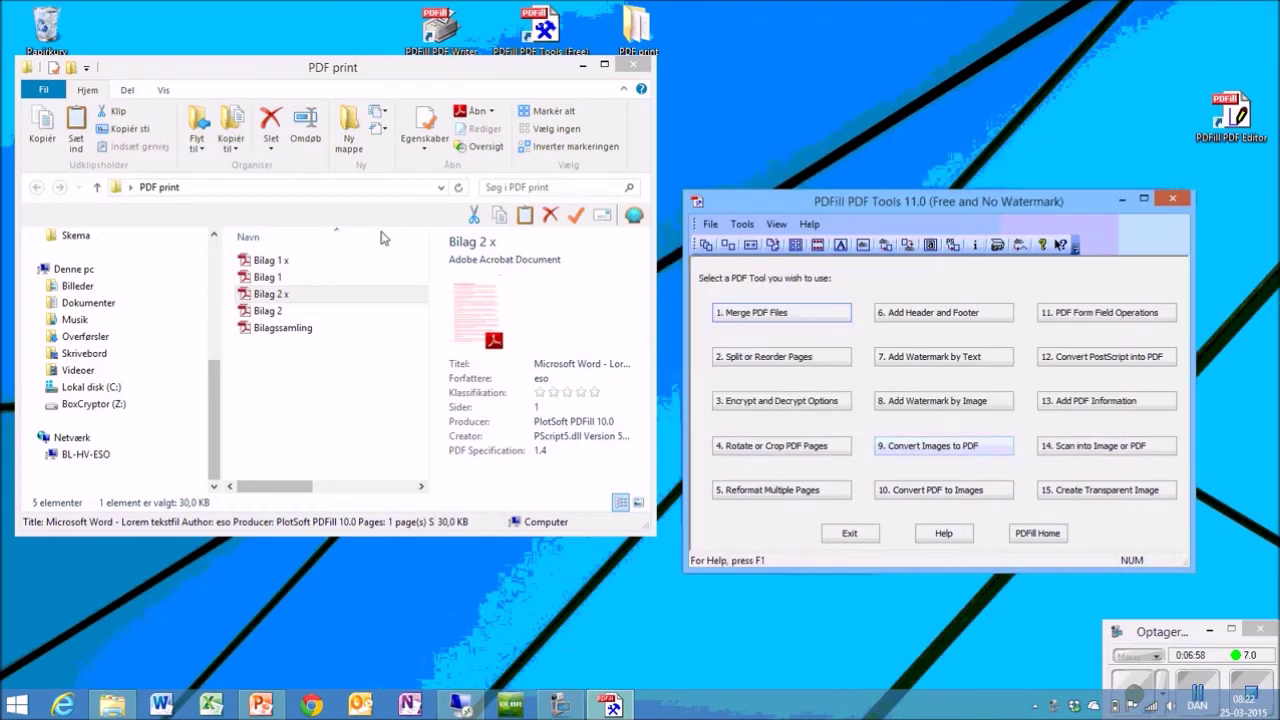
# Open Bilagssamling from the PDF print folder for adding a header and footer
pyautogui.click(332, 328)
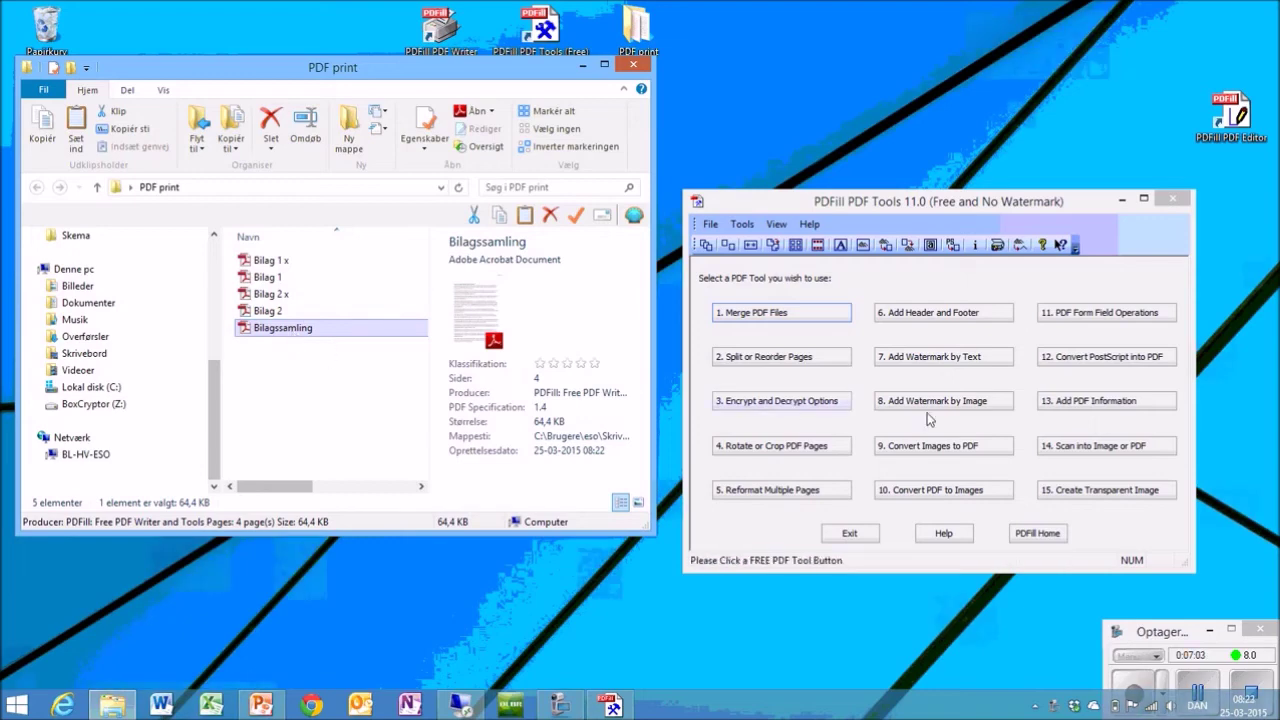
pyautogui.click(932, 313)
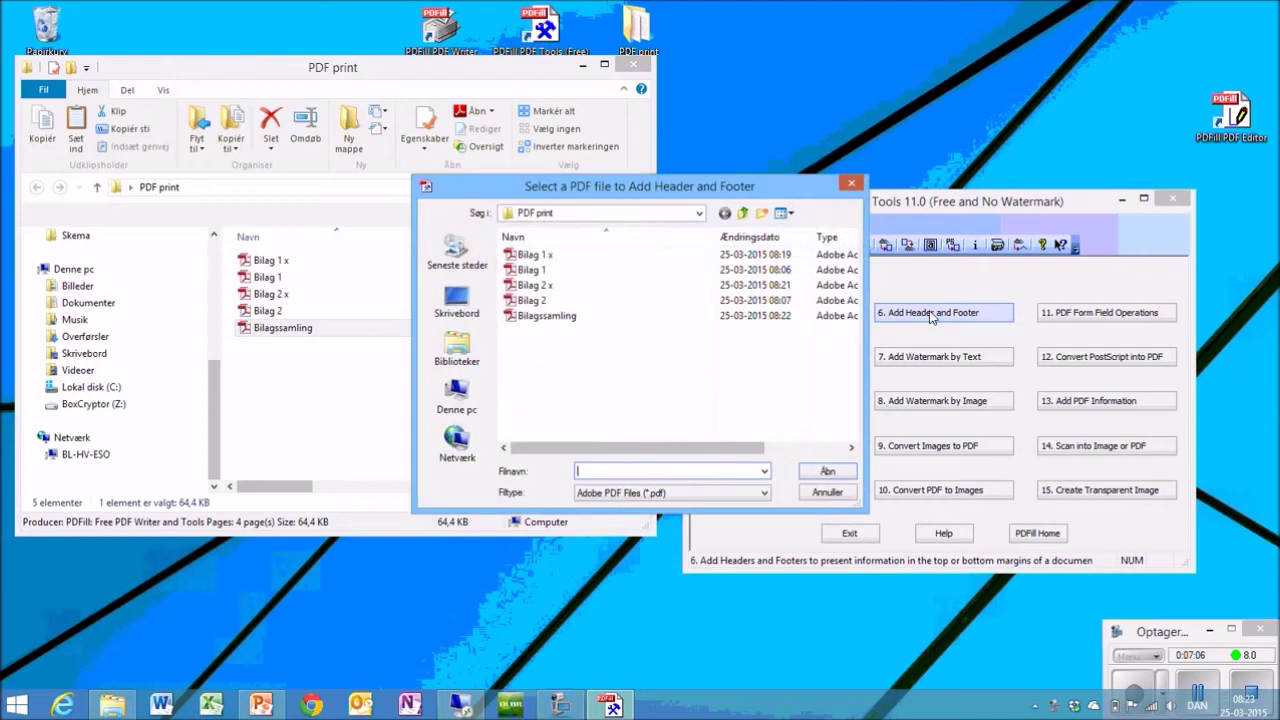
pyautogui.click(548, 316)
pyautogui.doubleClick(556, 320)
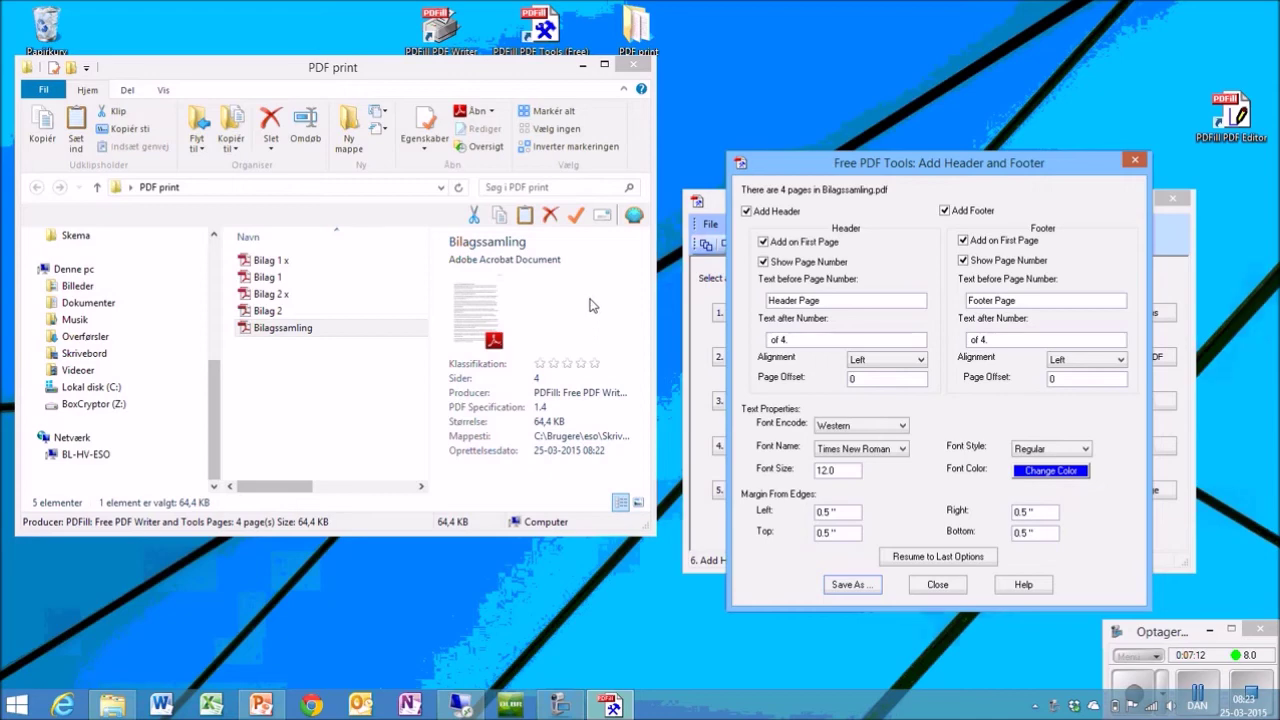
pyautogui.moveTo(888, 162); pyautogui.dragTo(474, 98)
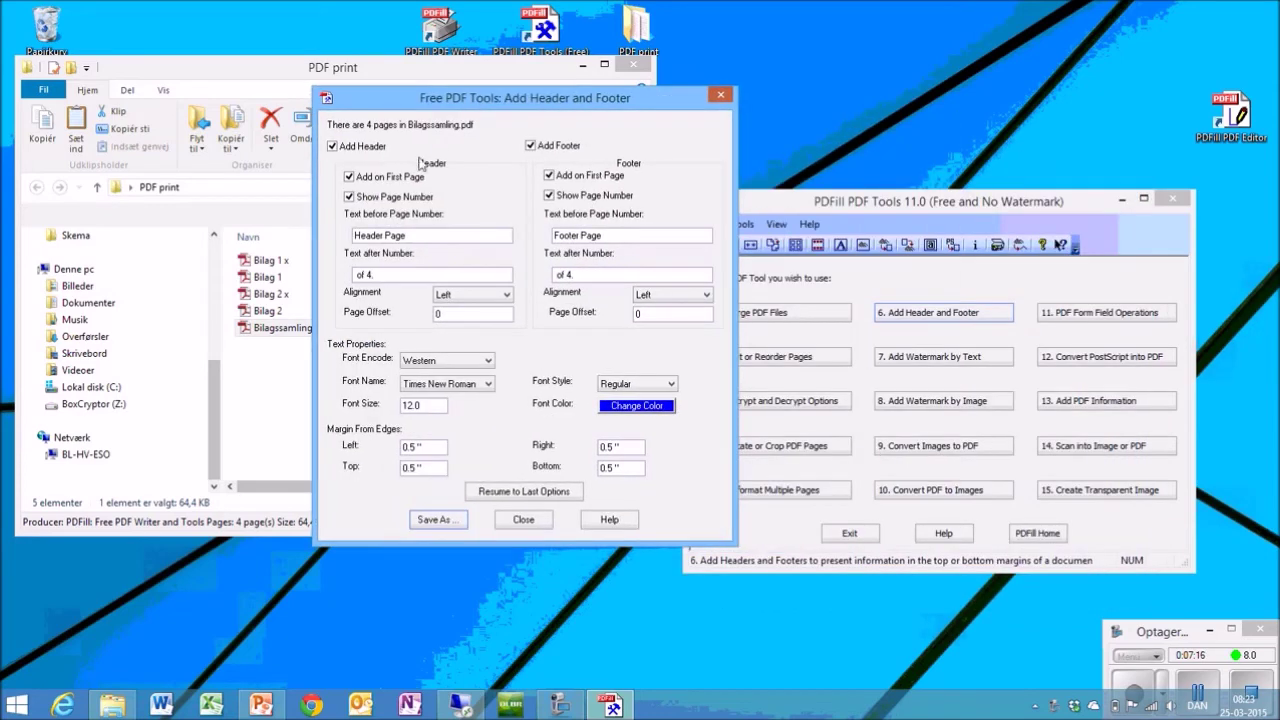
# Restore the last used header and footer options, switch the header off and enable the footer
pyautogui.click(546, 496)
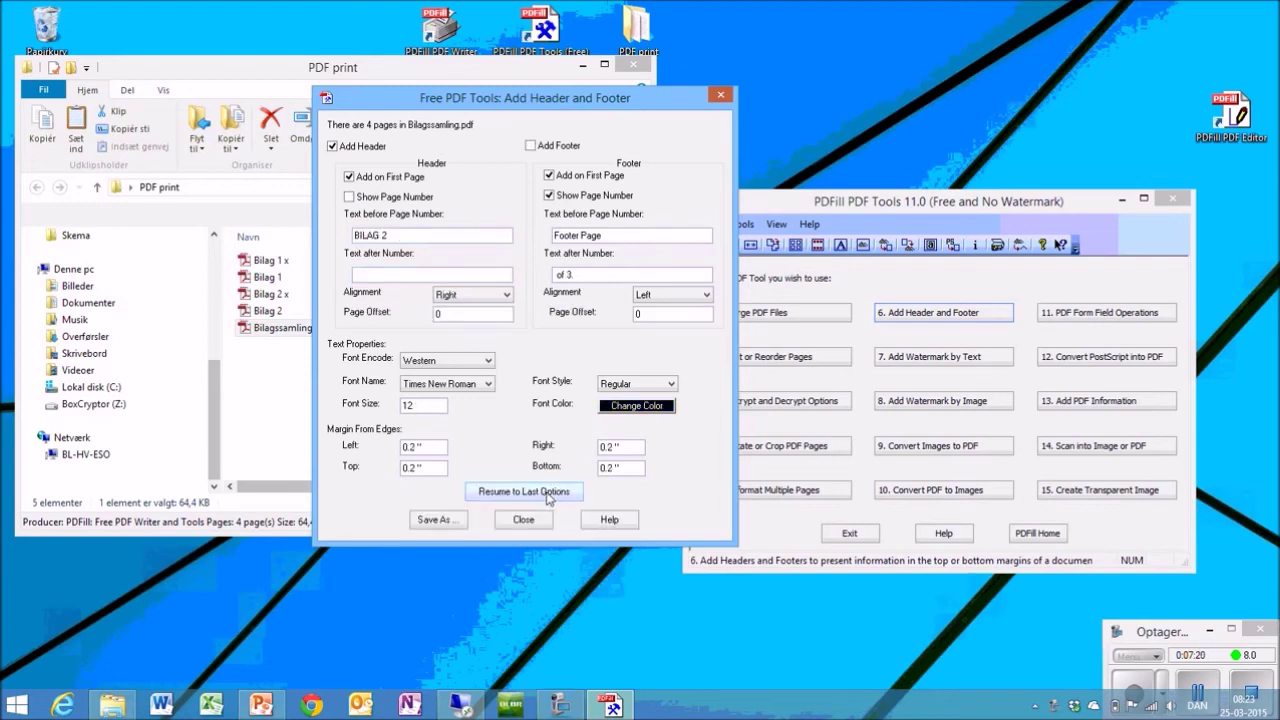
pyautogui.click(333, 147)
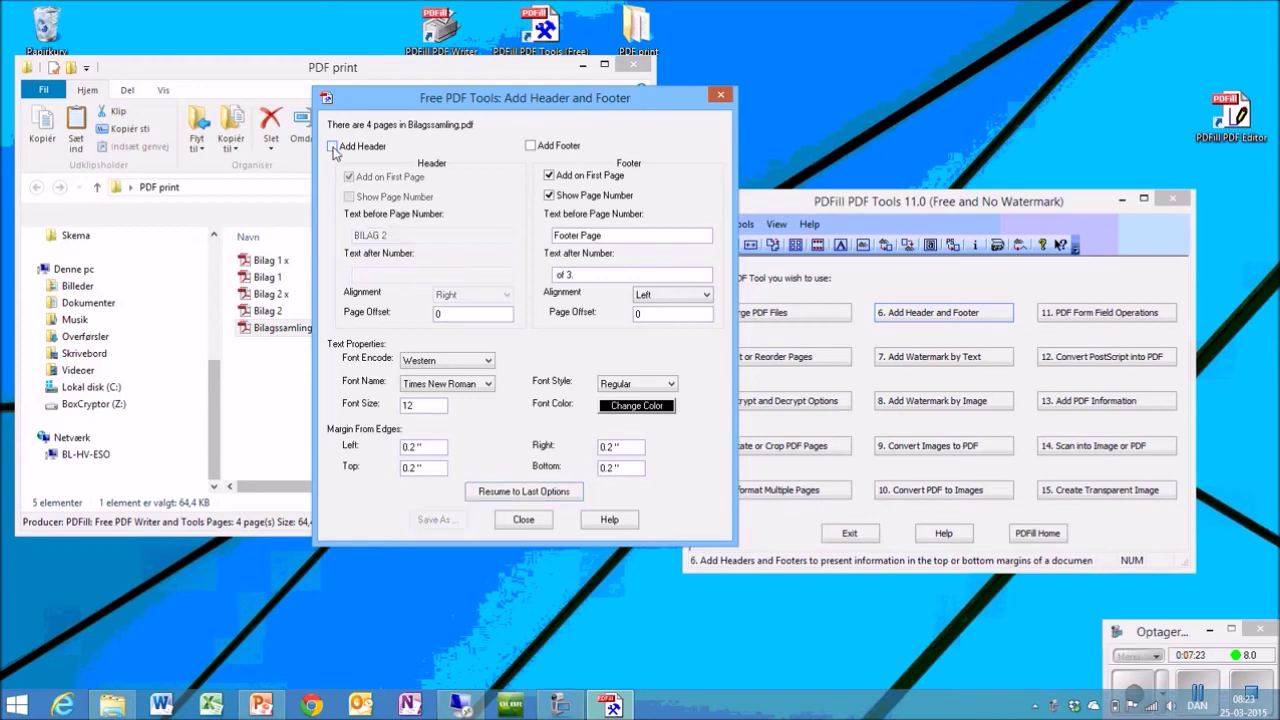
pyautogui.click(533, 146)
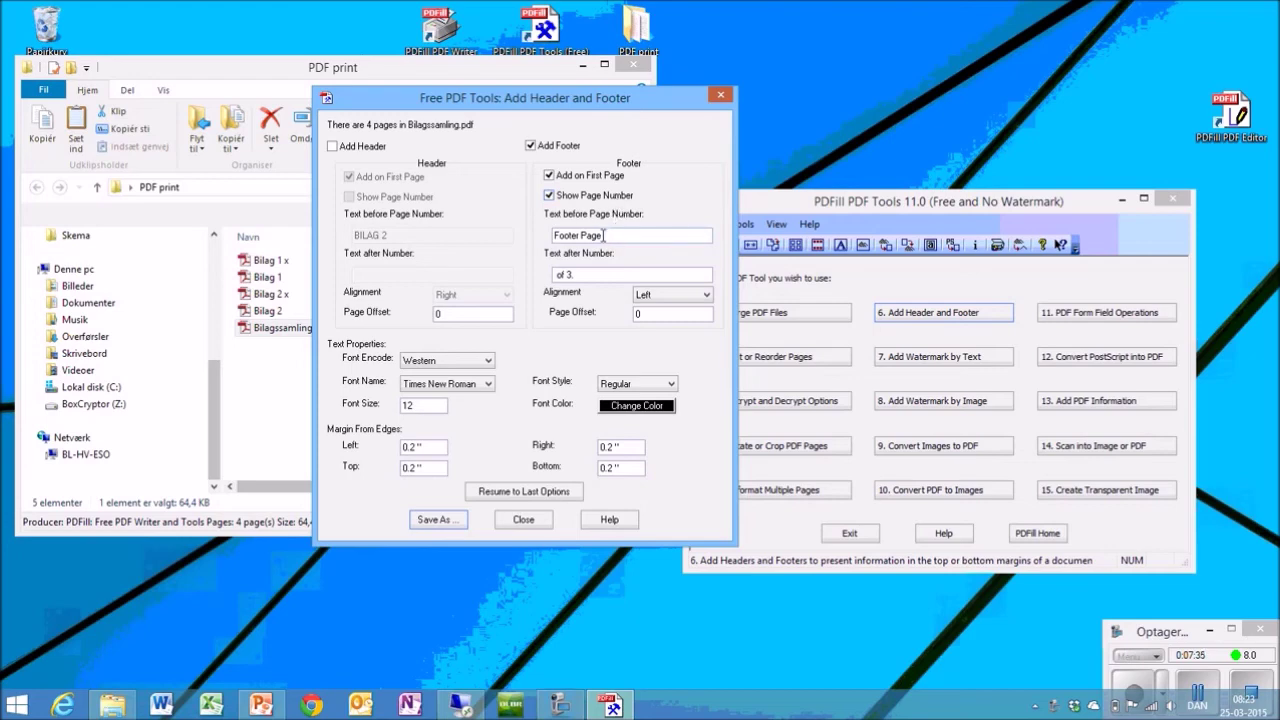
# Set the footer text to "Side" before the page number and "af 4." after it, aligned right
pyautogui.moveTo(603, 236); pyautogui.dragTo(552, 236)
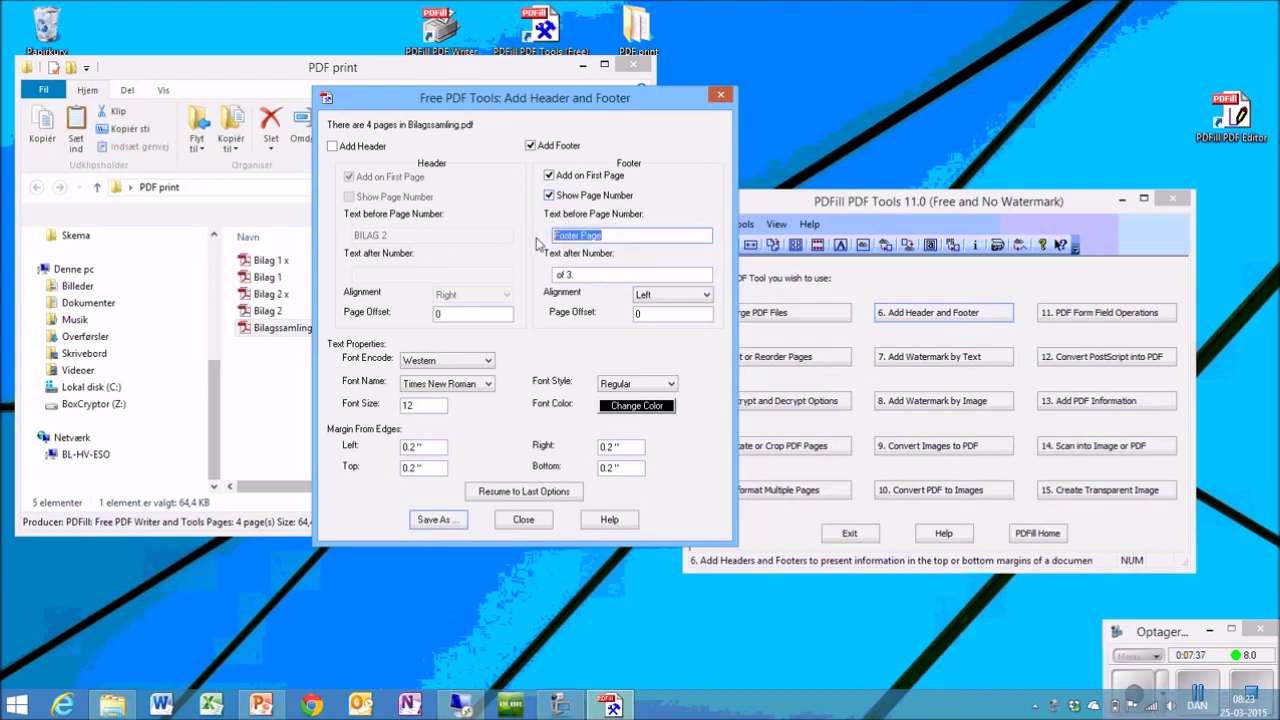
pyautogui.write('Side')
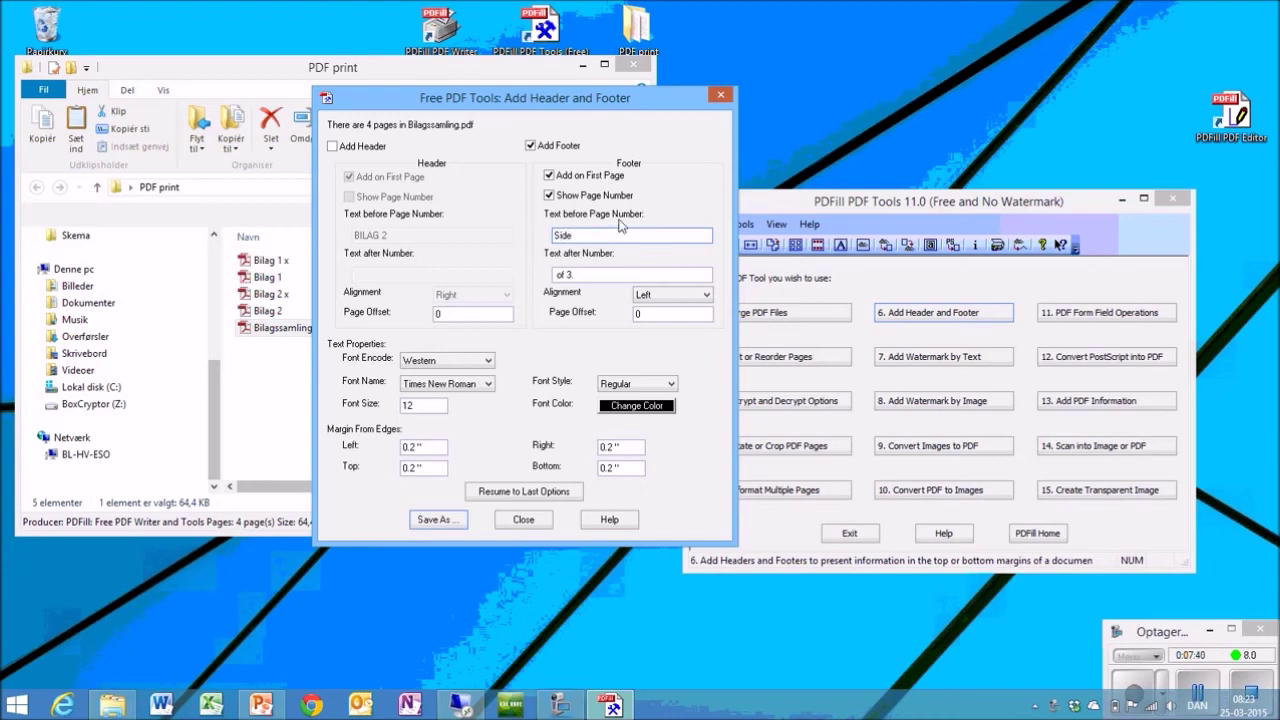
pyautogui.click(565, 273)
pyautogui.click(680, 272)
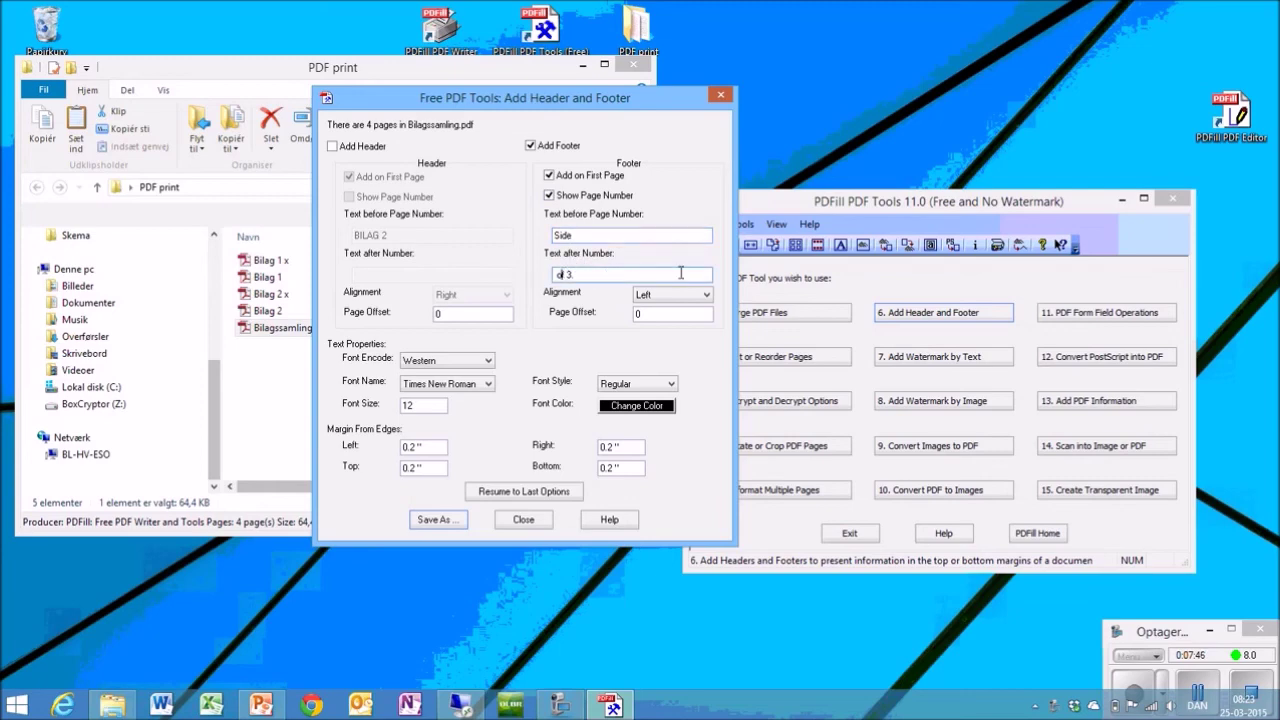
pyautogui.press('BackSpace')
pyautogui.write('af')
pyautogui.click(659, 300)
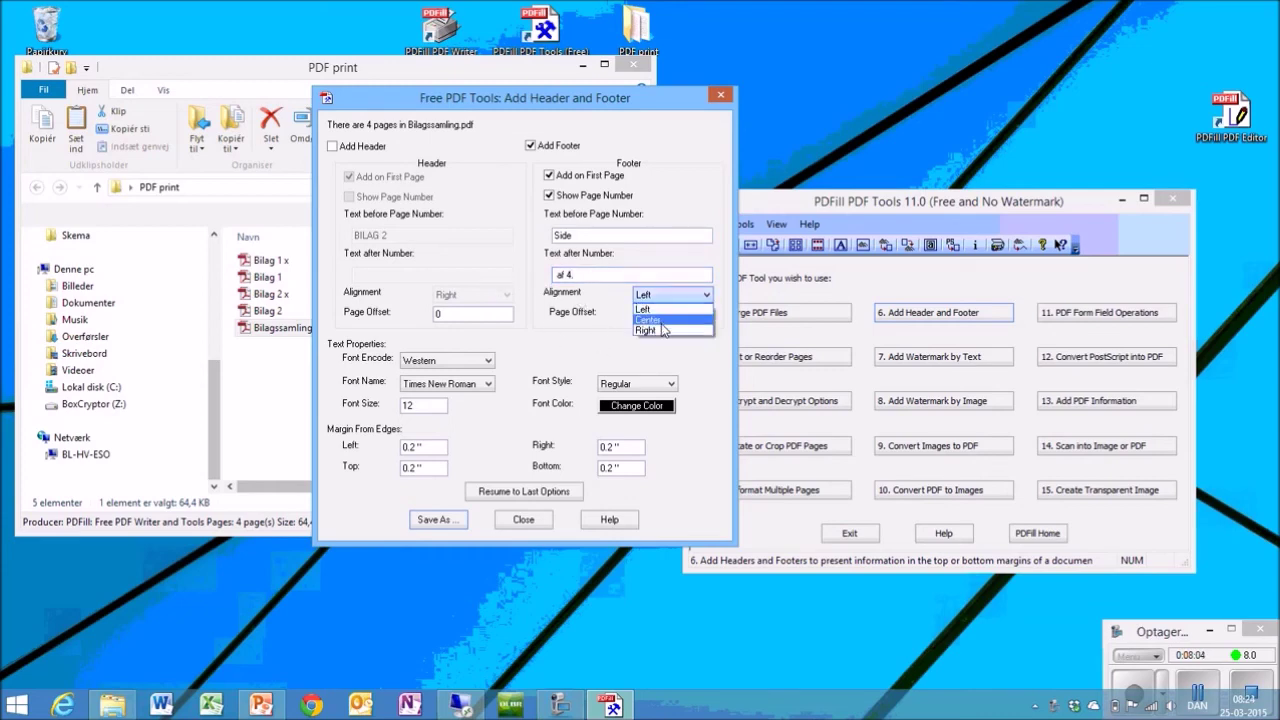
pyautogui.click(660, 334)
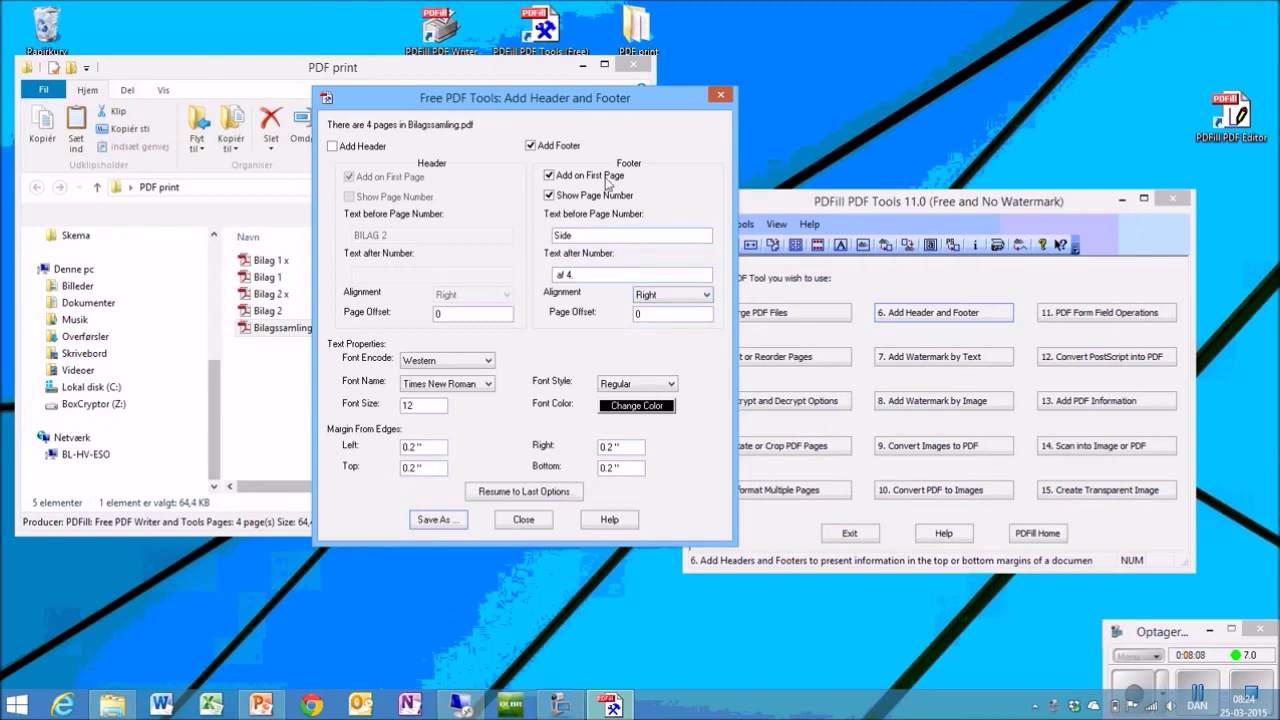
# Save the PDF with the page-number footer as Bilagssamling x in the PDF print folder
pyautogui.click(446, 520)
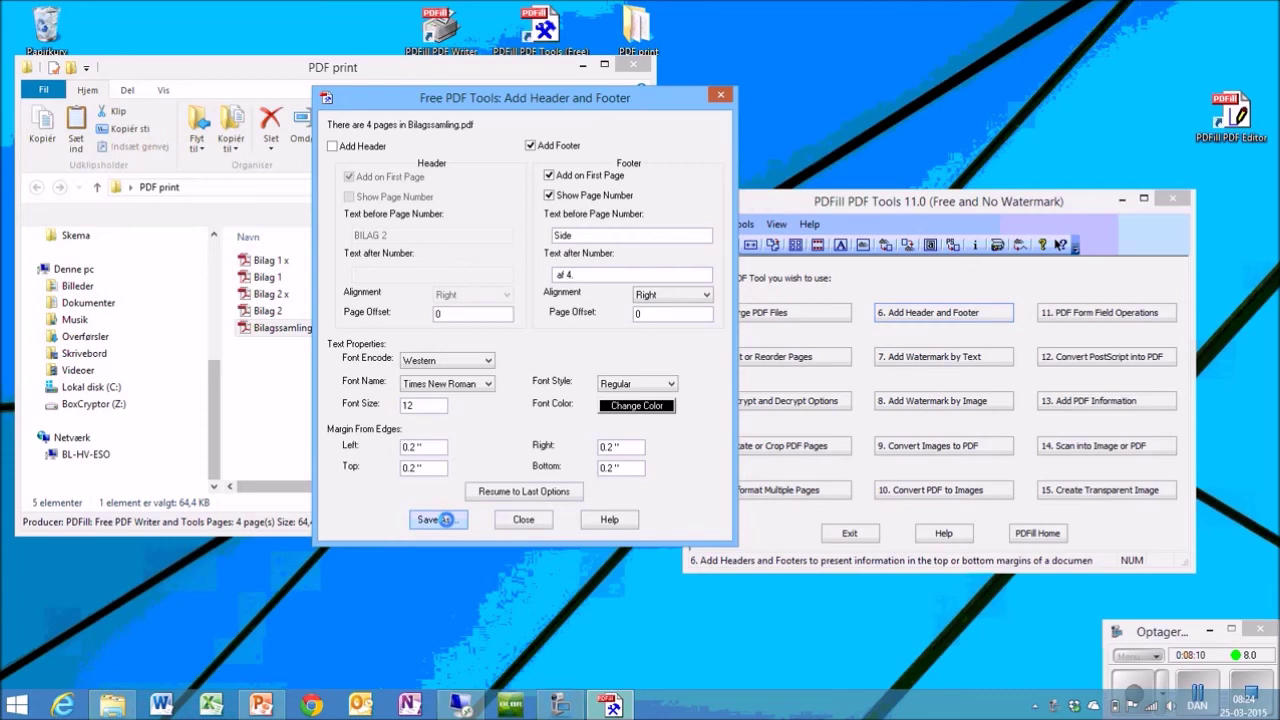
pyautogui.click(454, 289)
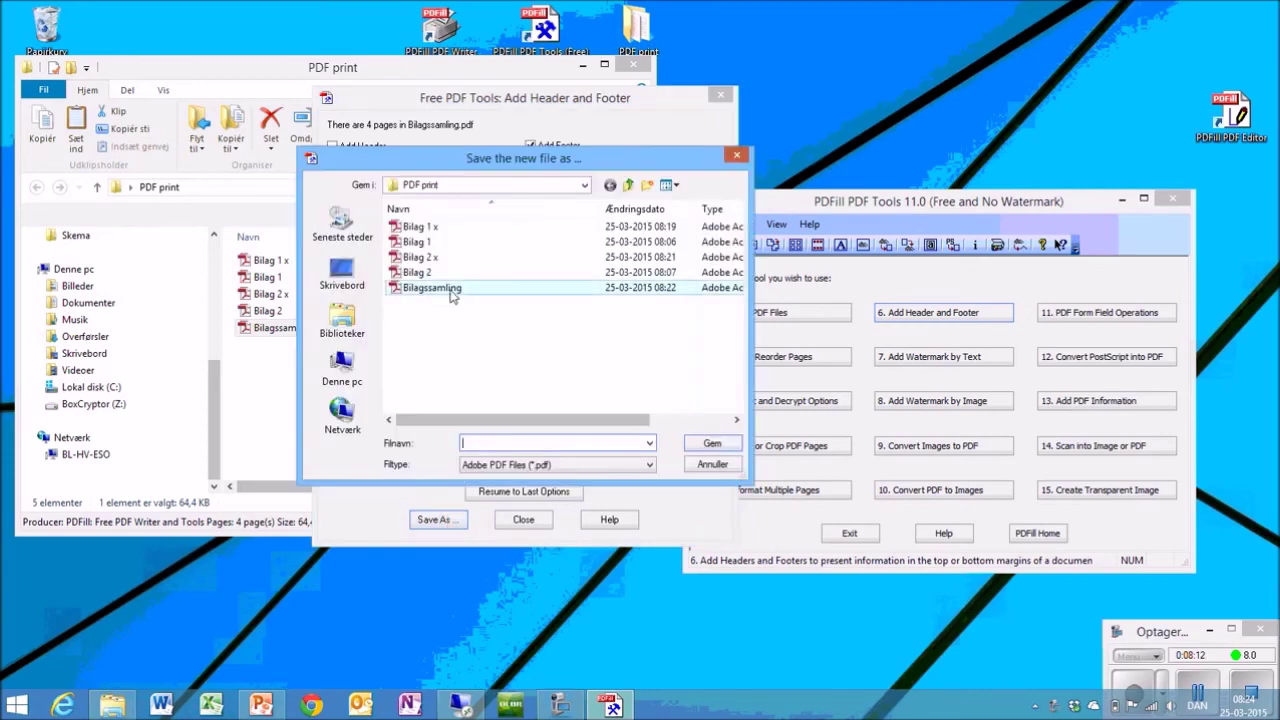
pyautogui.doubleClick(535, 443)
pyautogui.click(535, 443)
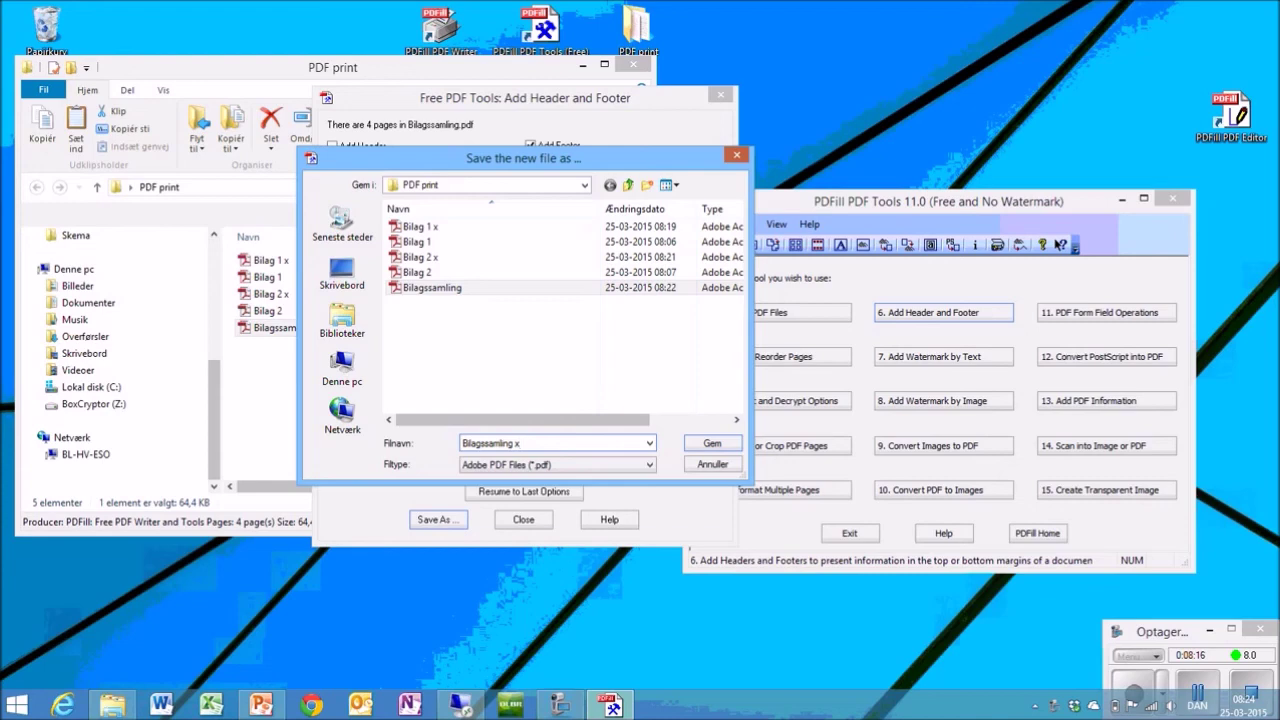
pyautogui.press('Return')
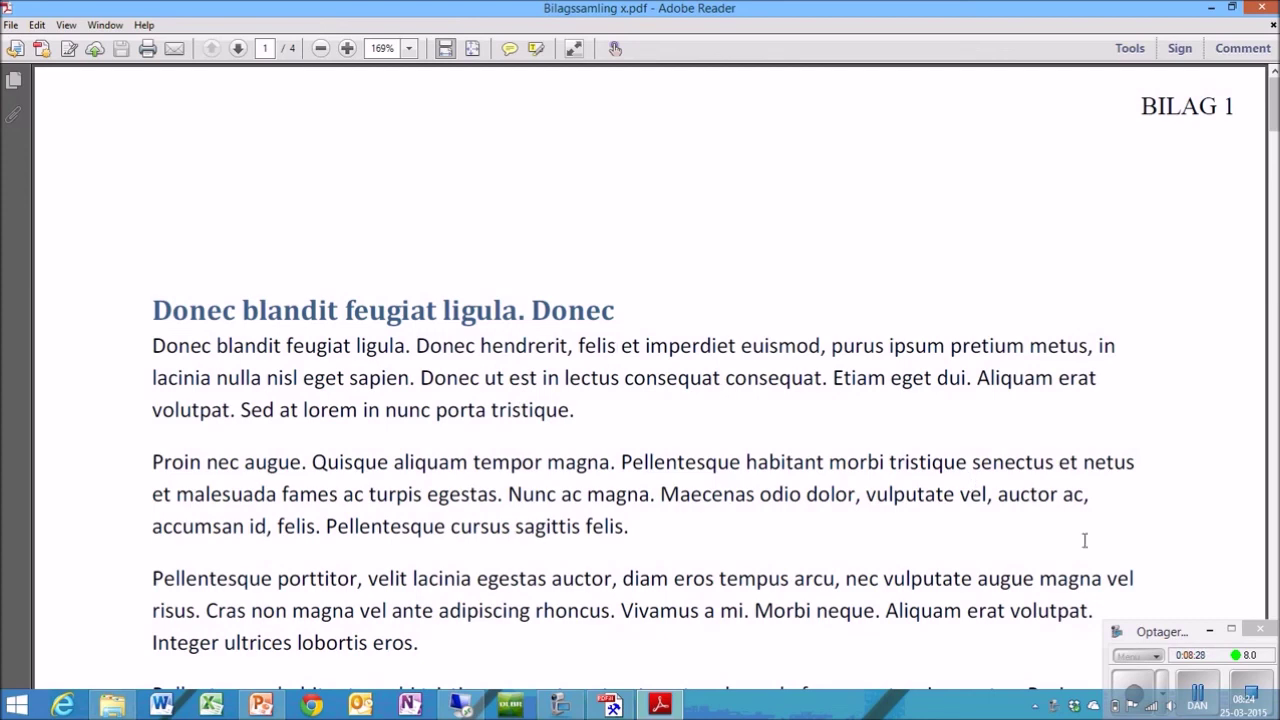
# Examine the page-number footers and BILAG headers on every page of Bilagssamling x
pyautogui.hotkey('ctrl', '0')
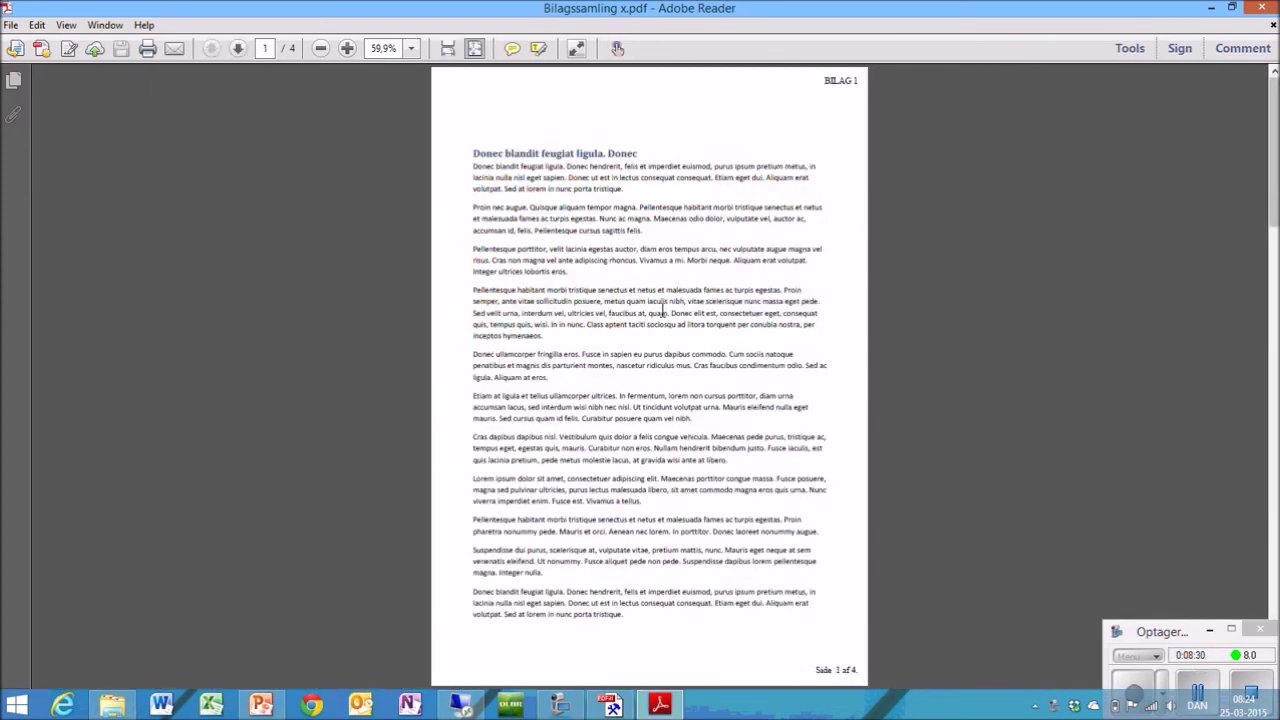
pyautogui.scroll(1, 621, 192)
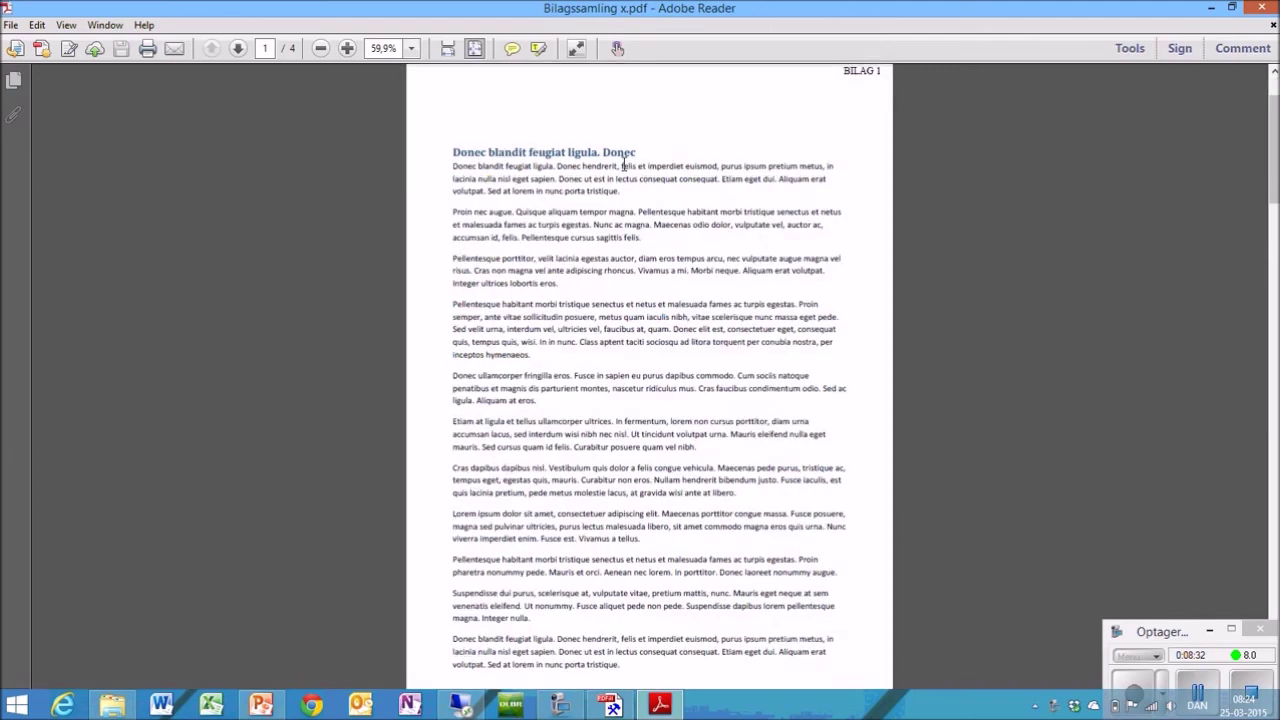
pyautogui.scroll(-1, 619, 180)
pyautogui.scroll(-3, 616, 190)
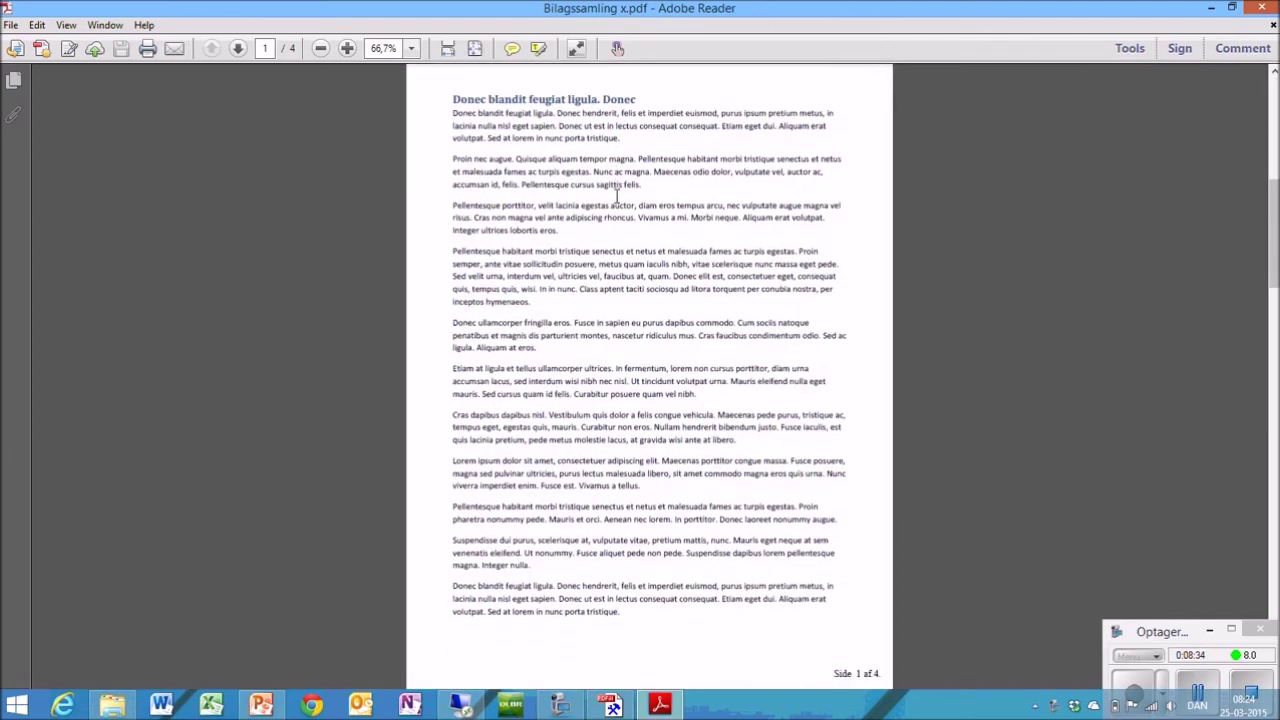
pyautogui.click(448, 48)
pyautogui.scroll(5, 546, 214)
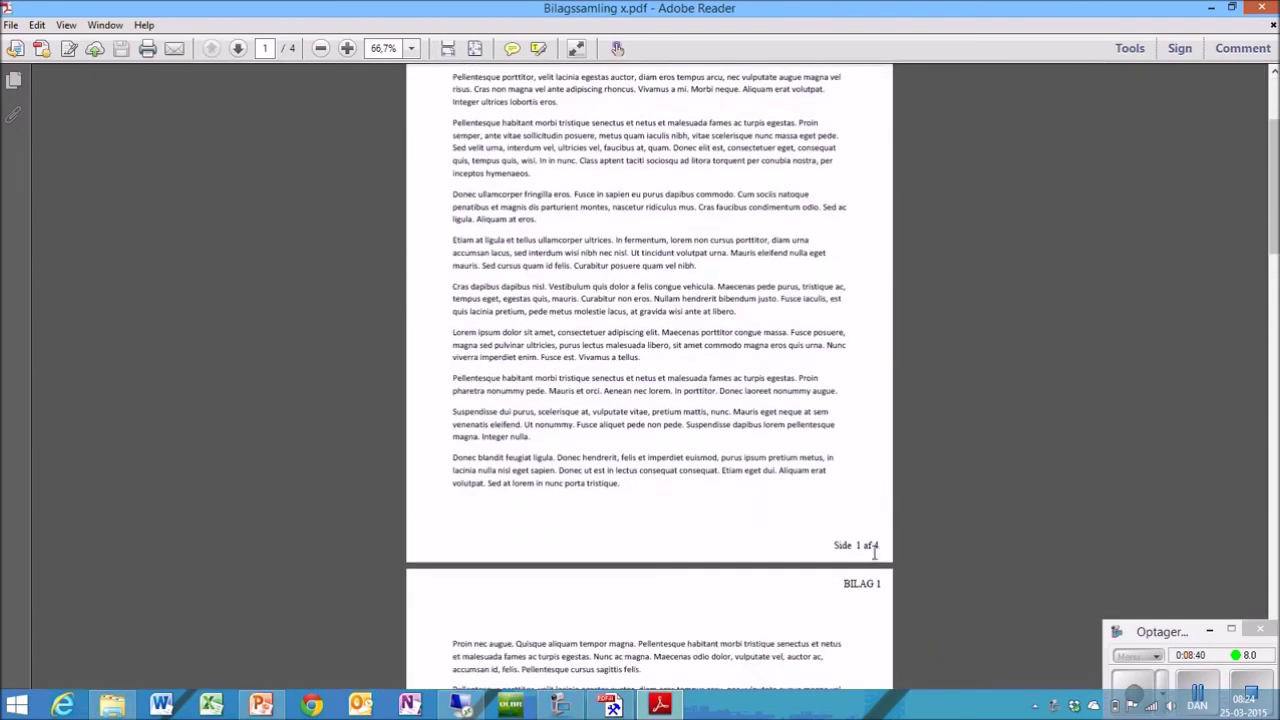
pyautogui.scroll(-3, 786, 503)
pyautogui.scroll(-3, 789, 540)
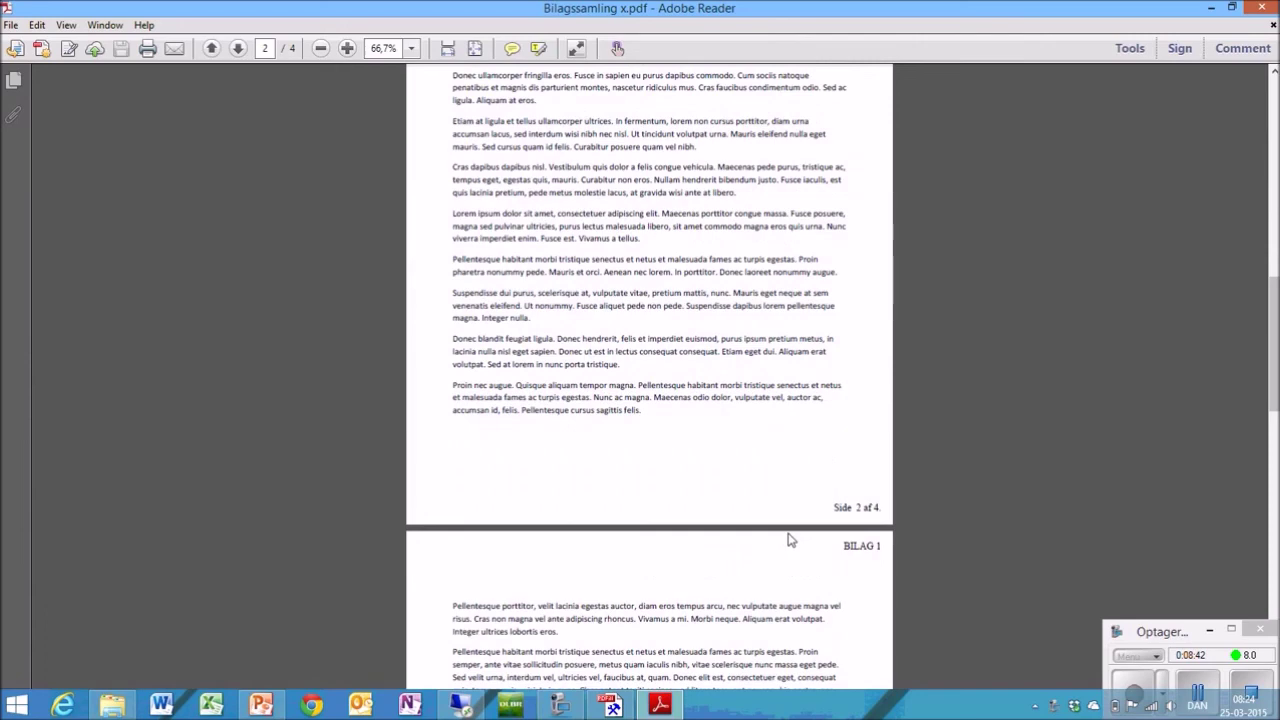
pyautogui.scroll(-6, 740, 466)
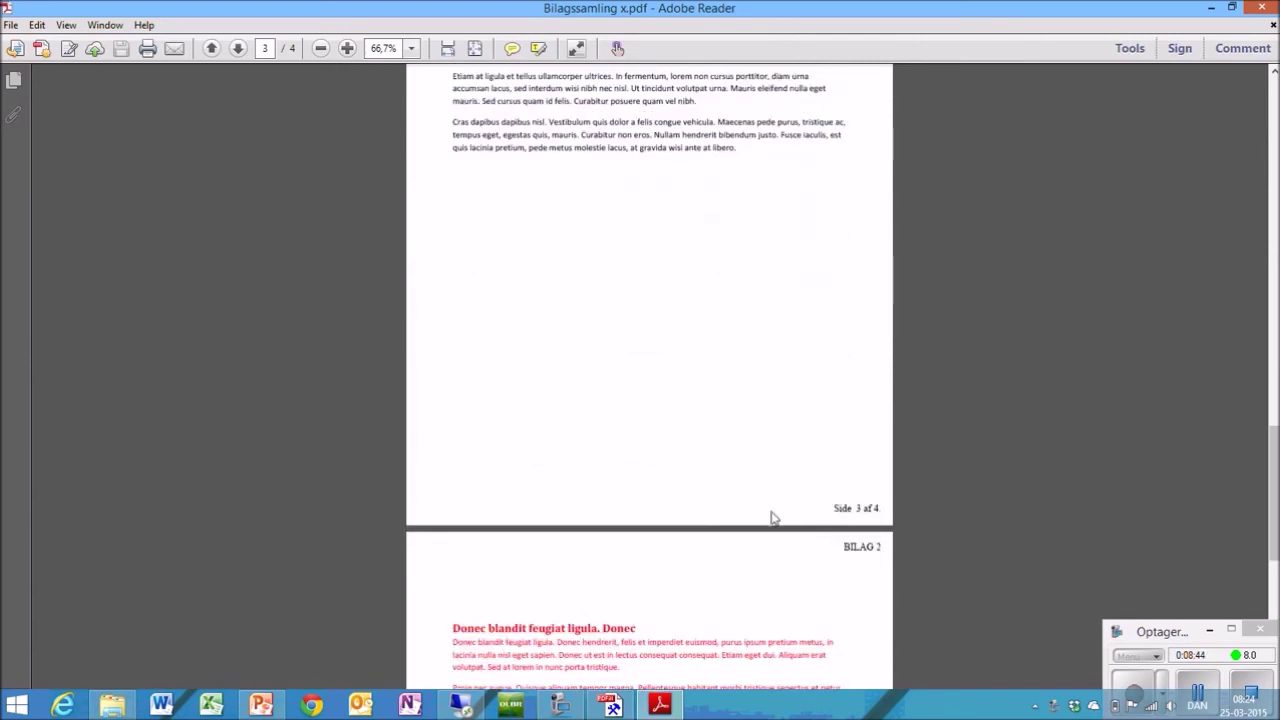
pyautogui.scroll(-2, 846, 428)
pyautogui.scroll(-4, 737, 423)
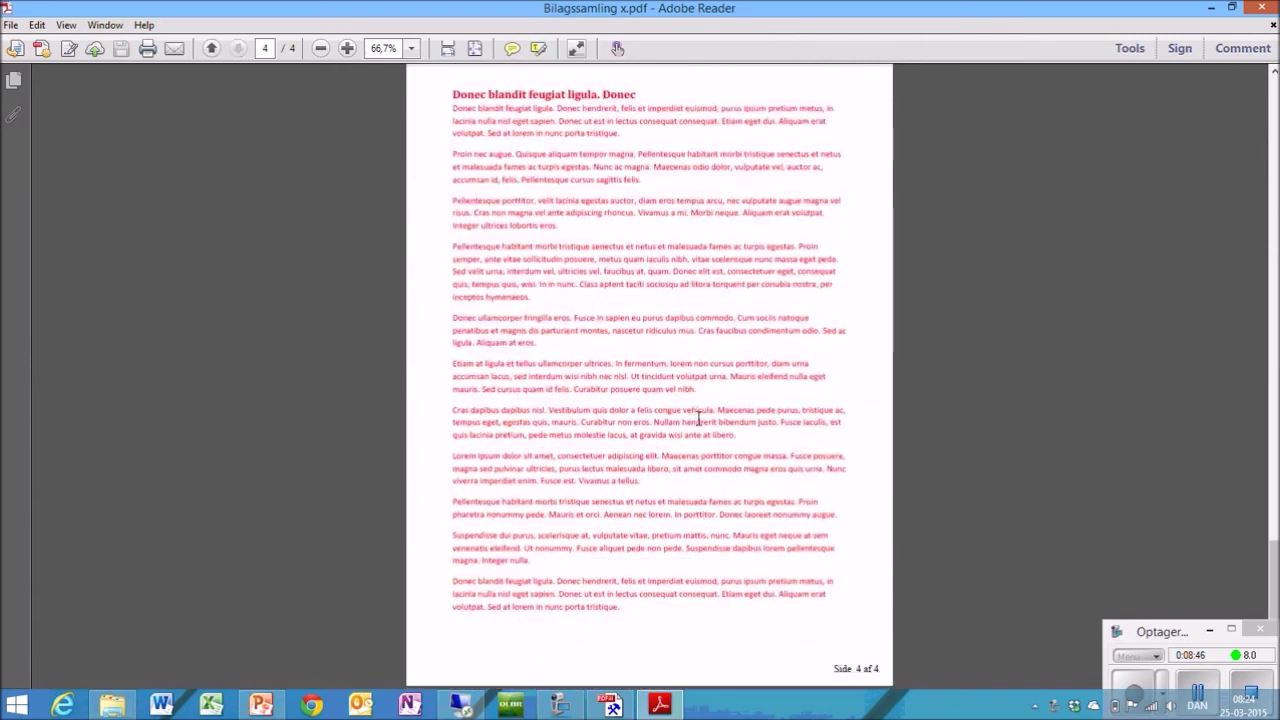
pyautogui.scroll(4, 708, 345)
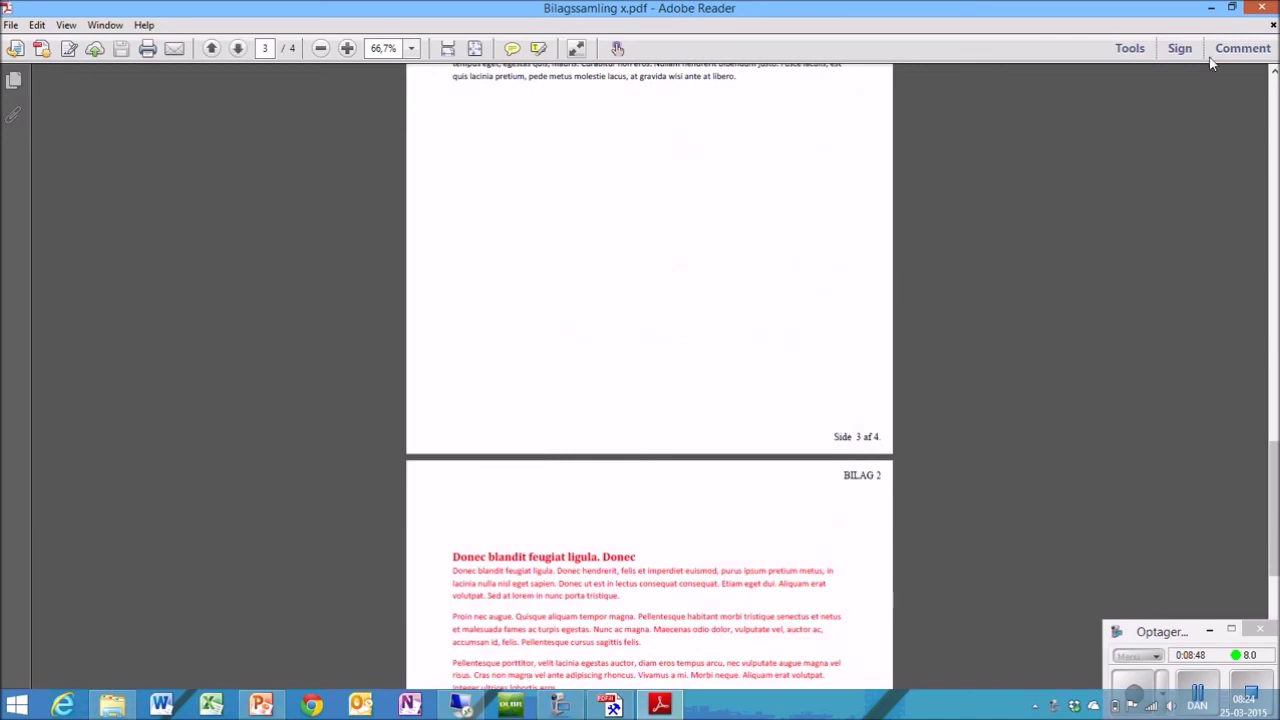
# Close the PDF and the header and footer settings, and select Bilagssamling x in the PDF print folder
pyautogui.click(1262, 8)
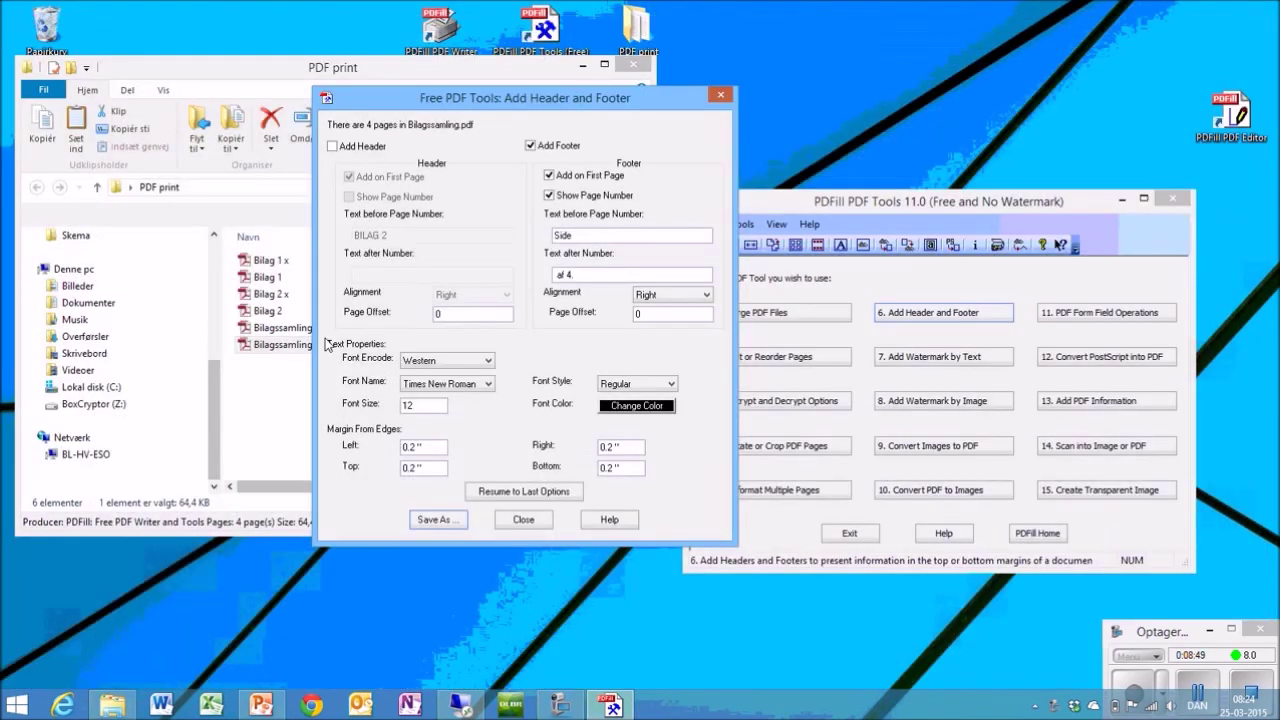
pyautogui.click(524, 520)
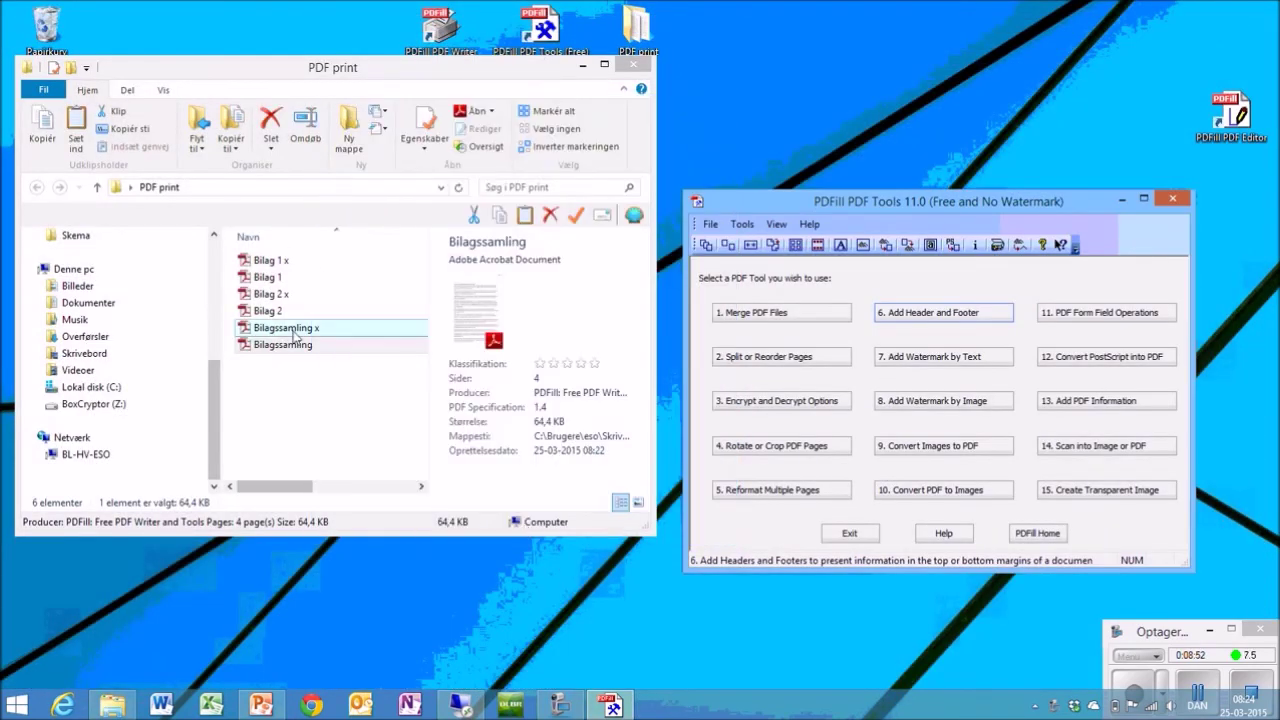
pyautogui.click(295, 328)
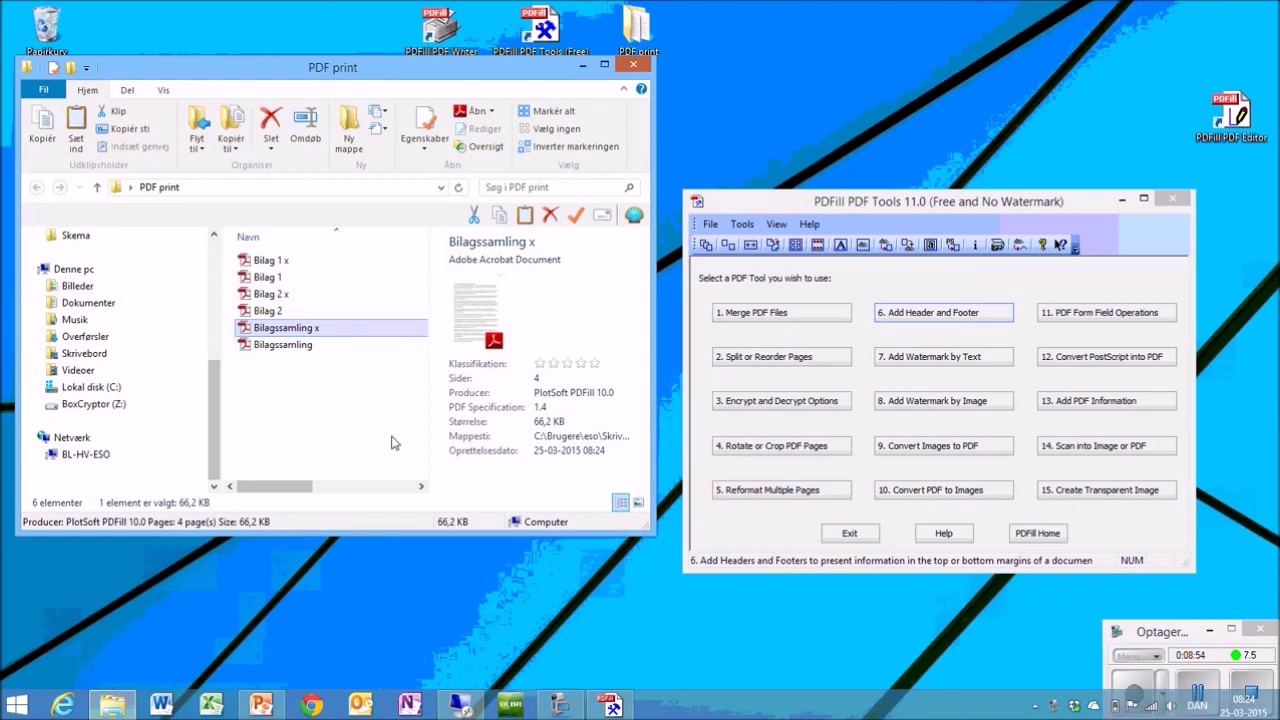